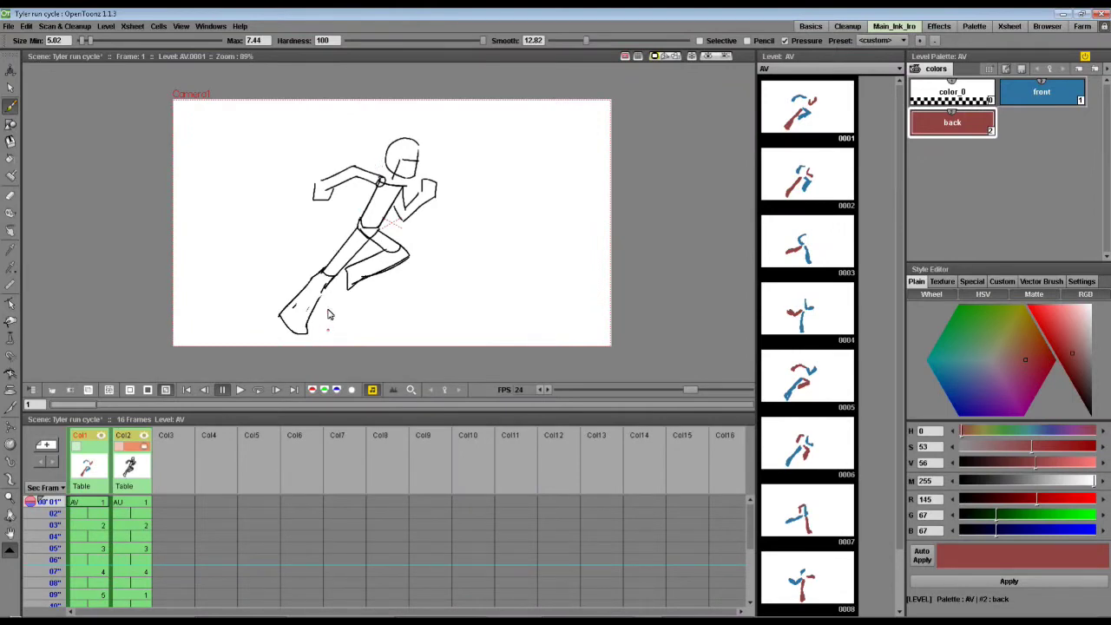
Zoom the viewer to 100% and select Col2 frame 2 to show the AU line level
scroll(221, 193, up, 1)
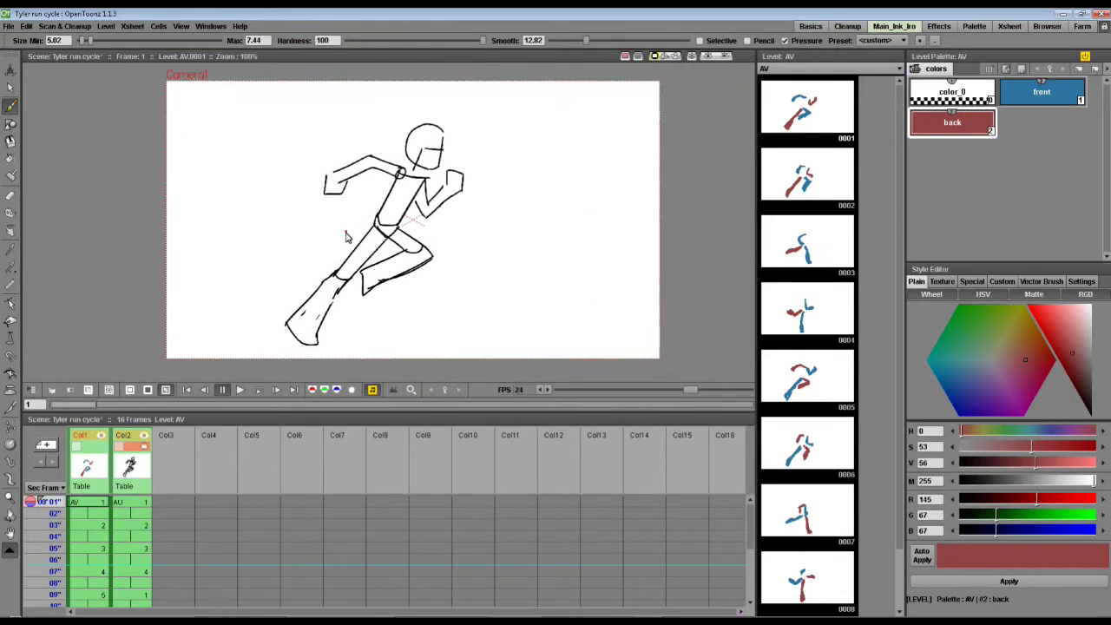
click(127, 514)
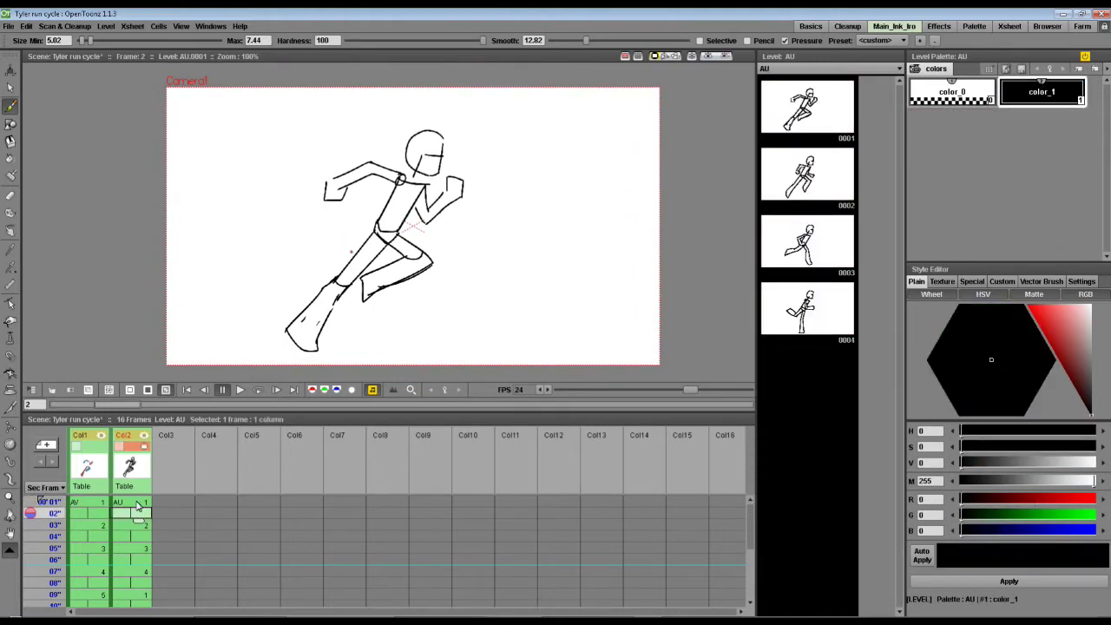
Play the AU run cycle on a loop, then return to frame 1
click(136, 502)
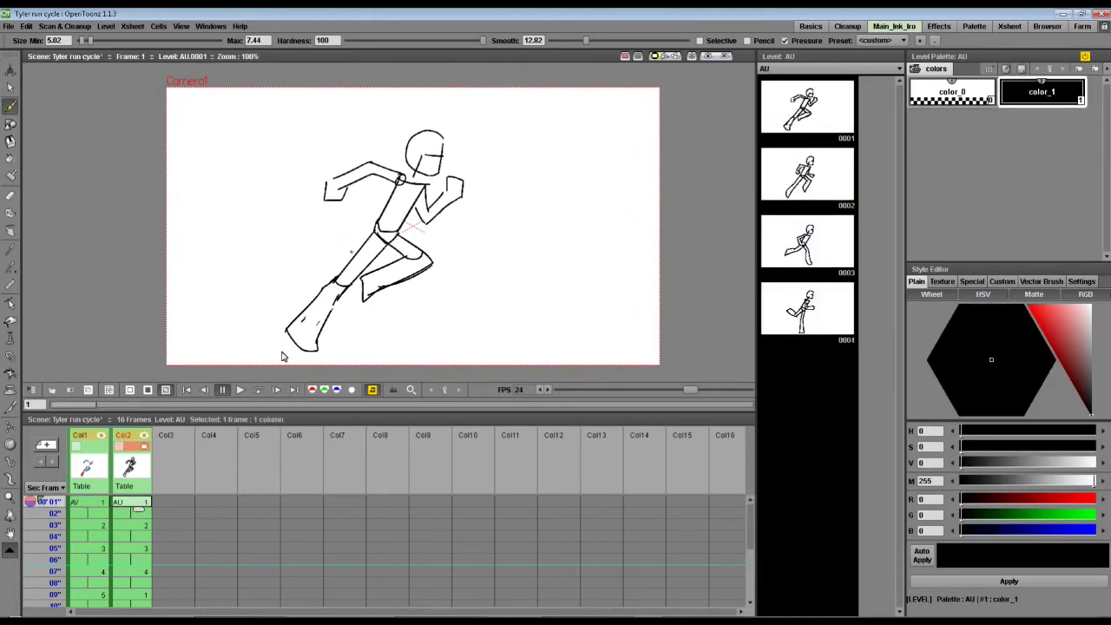
click(256, 391)
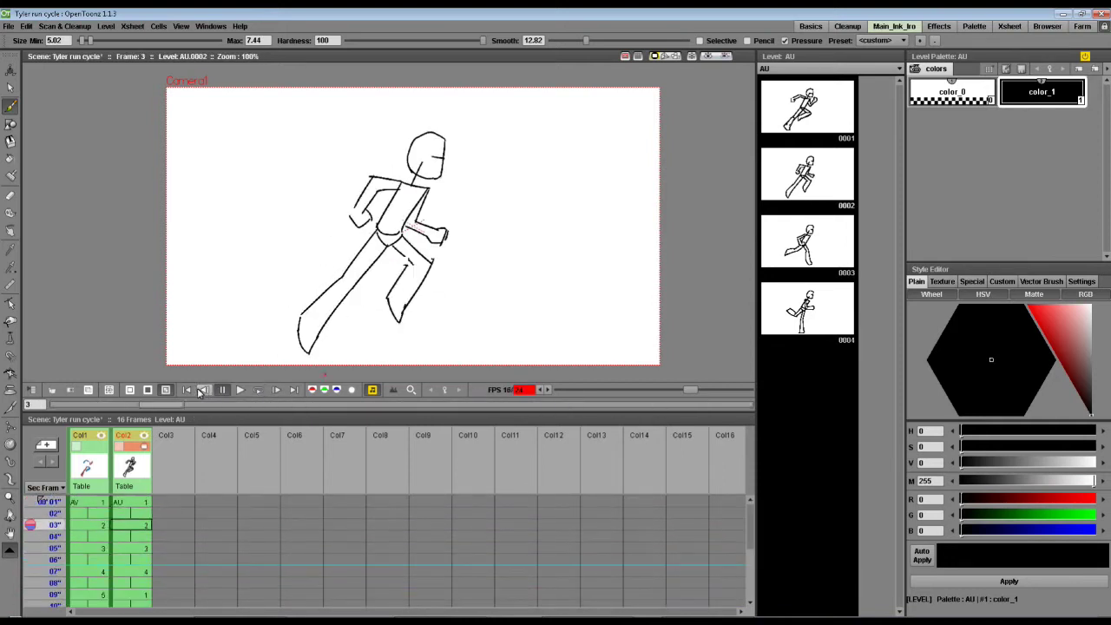
click(132, 503)
Zoom in on the viewer and add a new color_2 style to the level palette
scroll(303, 278, up, 1)
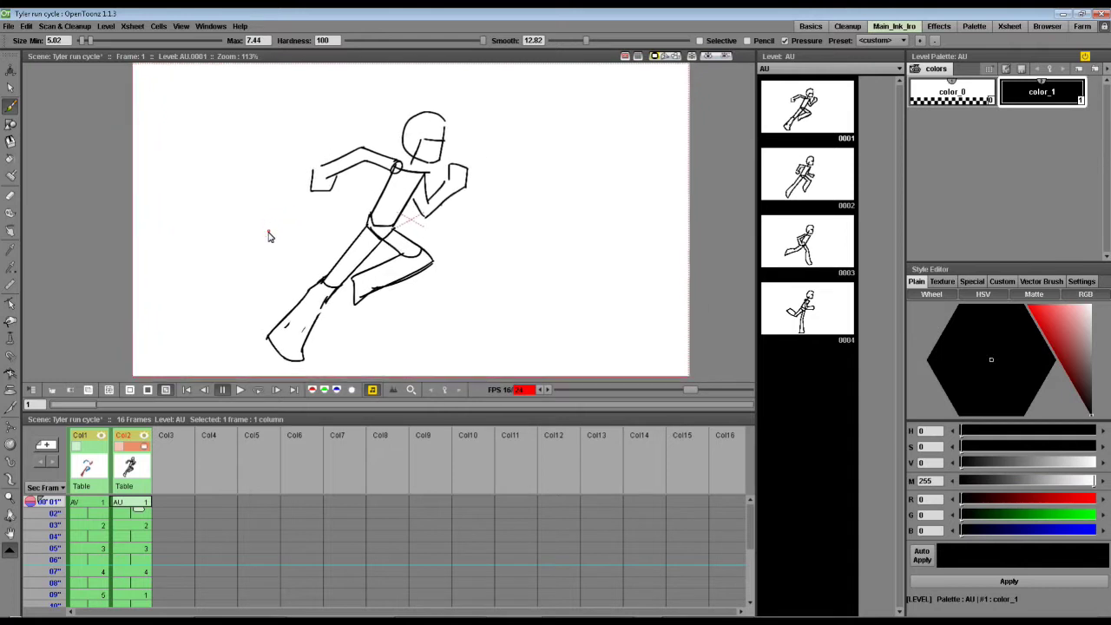
scroll(268, 235, up, 1)
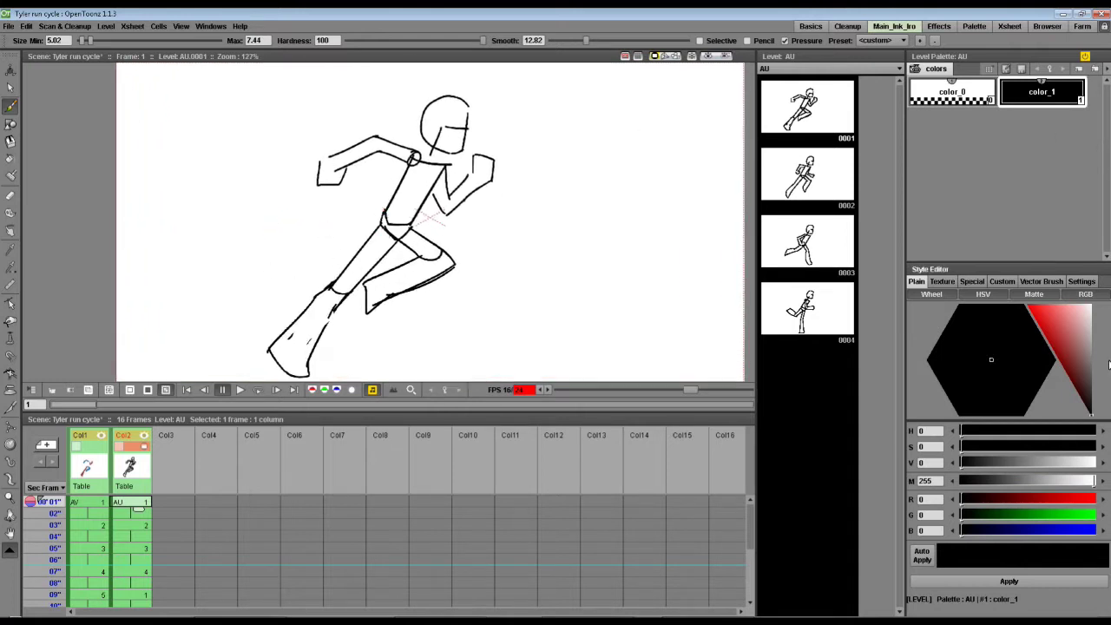
click(1045, 356)
click(977, 380)
Make the color_2 style blue in the Style Editor
click(1079, 69)
click(1059, 341)
click(968, 385)
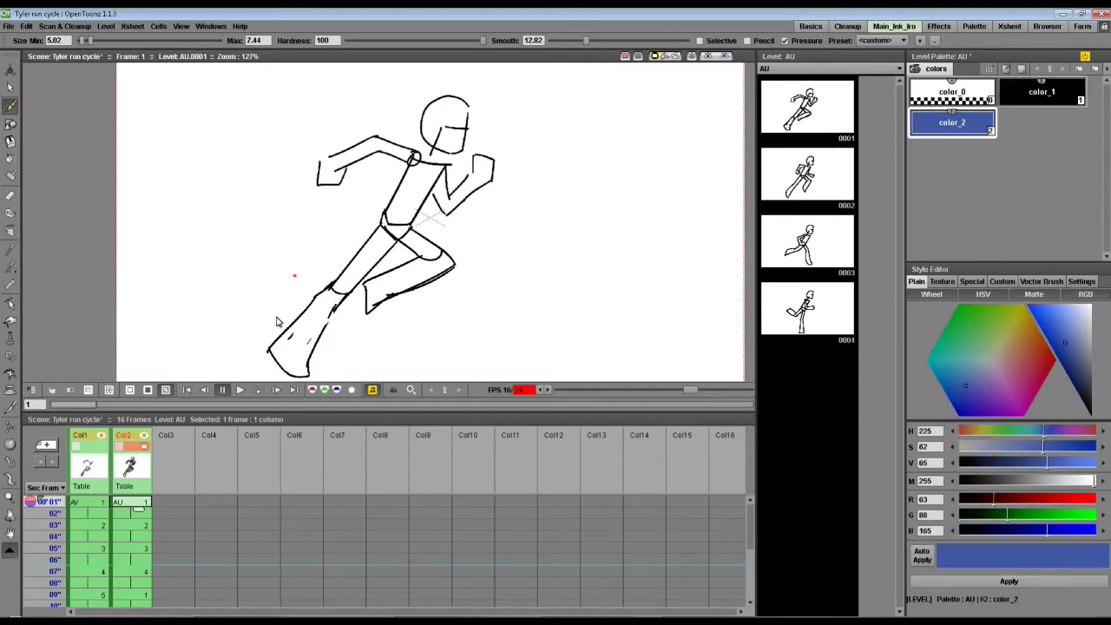
Try a blue motion arc and a knee arch on frame 1, undoing each
mouse_move(268, 339)
mouse_down()
mouse_move(500, 114)
mouse_move(494, 104)
mouse_up()
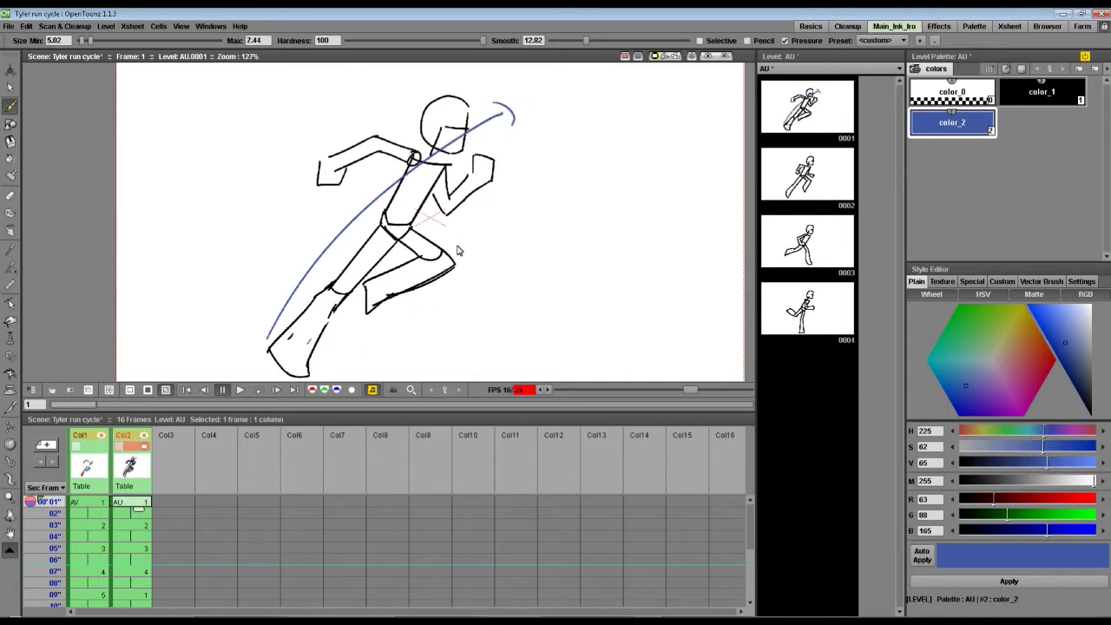
key(ctrl+z)
key(ctrl+z)
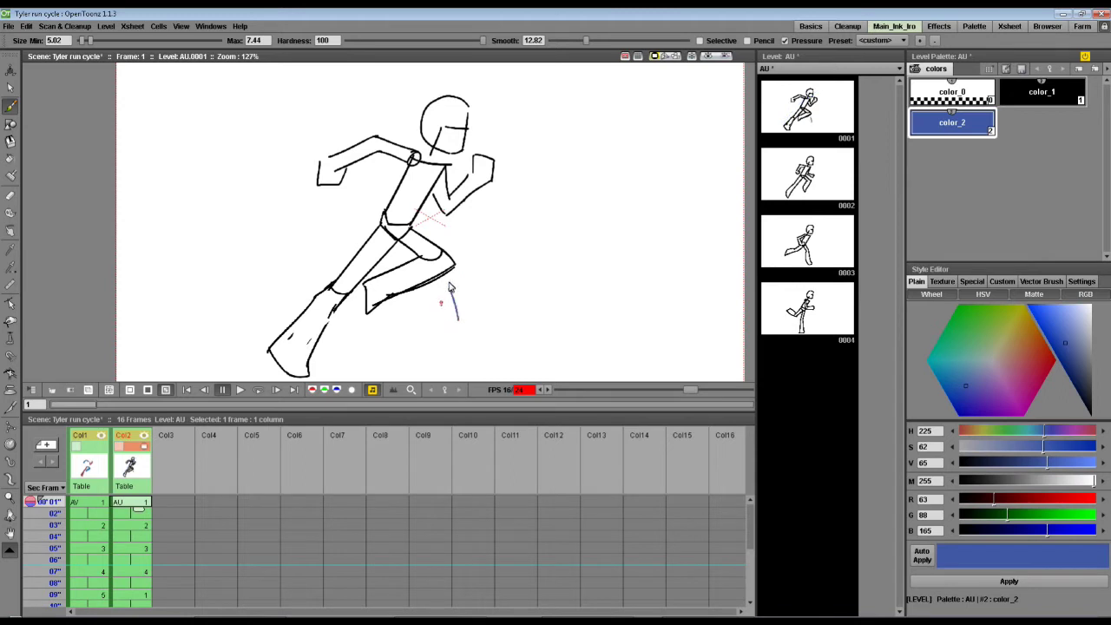
drag(442, 318, 460, 318)
key(ctrl+z)
key(ctrl+z)
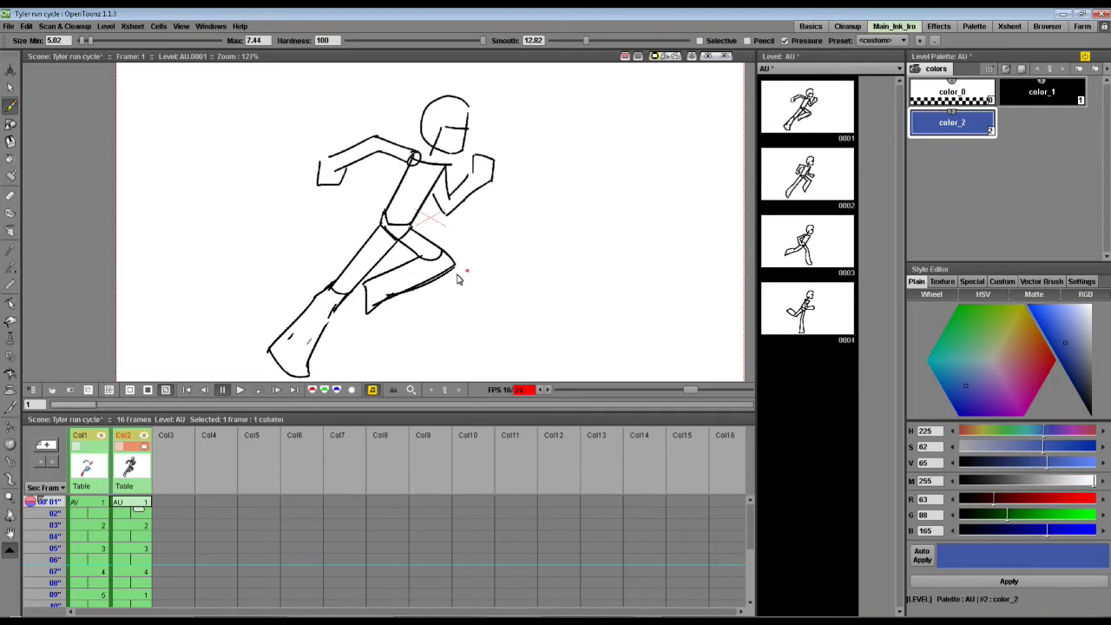
Draw blue arrows beside the knee and shin, undo them, and move to frame 3
drag(459, 250, 475, 305)
mouse_move(280, 288)
mouse_down()
mouse_move(288, 313)
mouse_move(291, 291)
mouse_up()
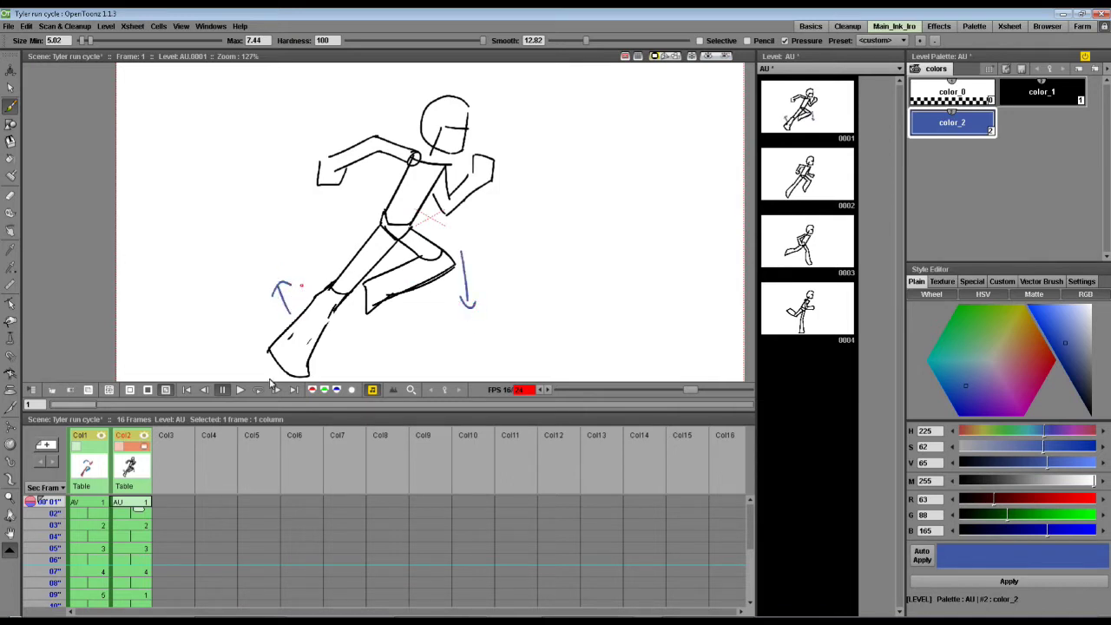
key(ctrl+z)
key(ctrl+z)
key(ctrl+z)
key(ctrl+z)
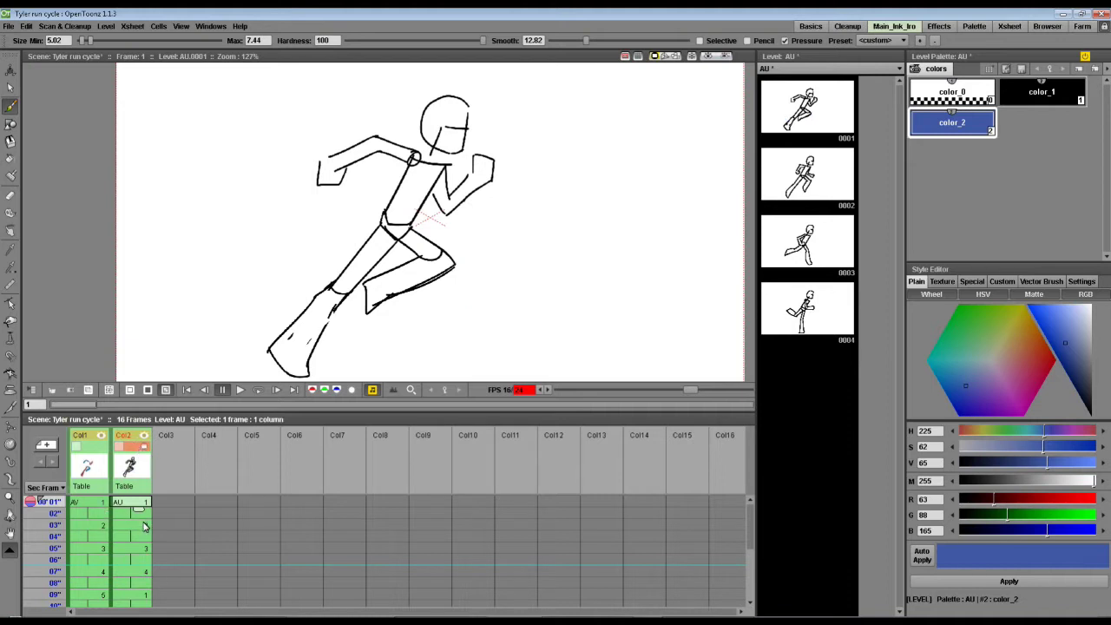
click(140, 525)
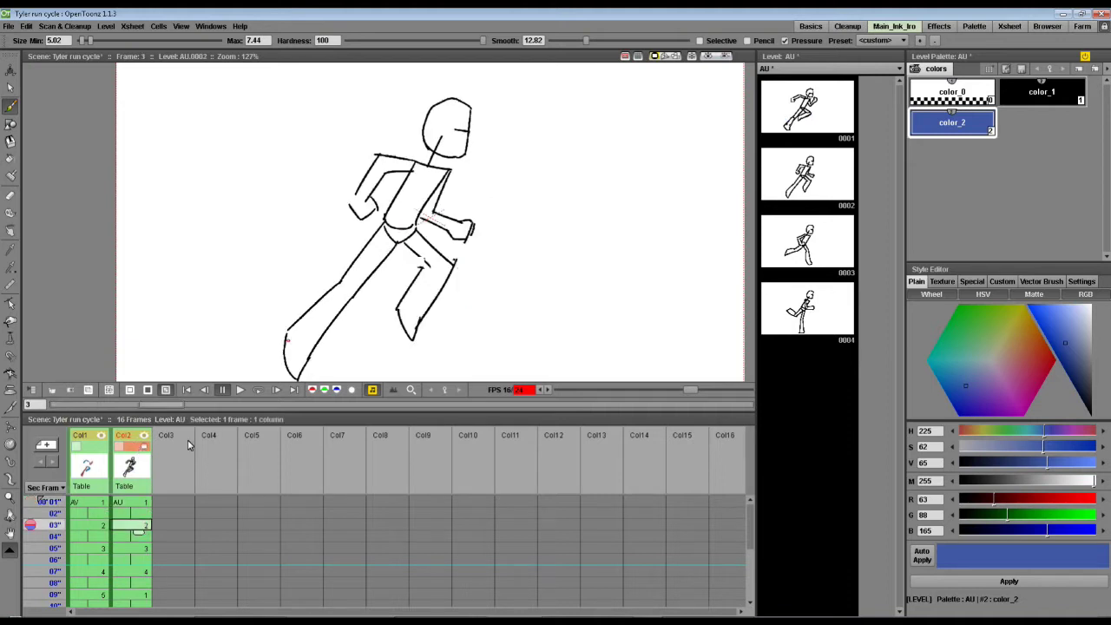
Sketch blue arrows at the knee, back leg, torso and chest, then undo them all
drag(403, 261, 406, 276)
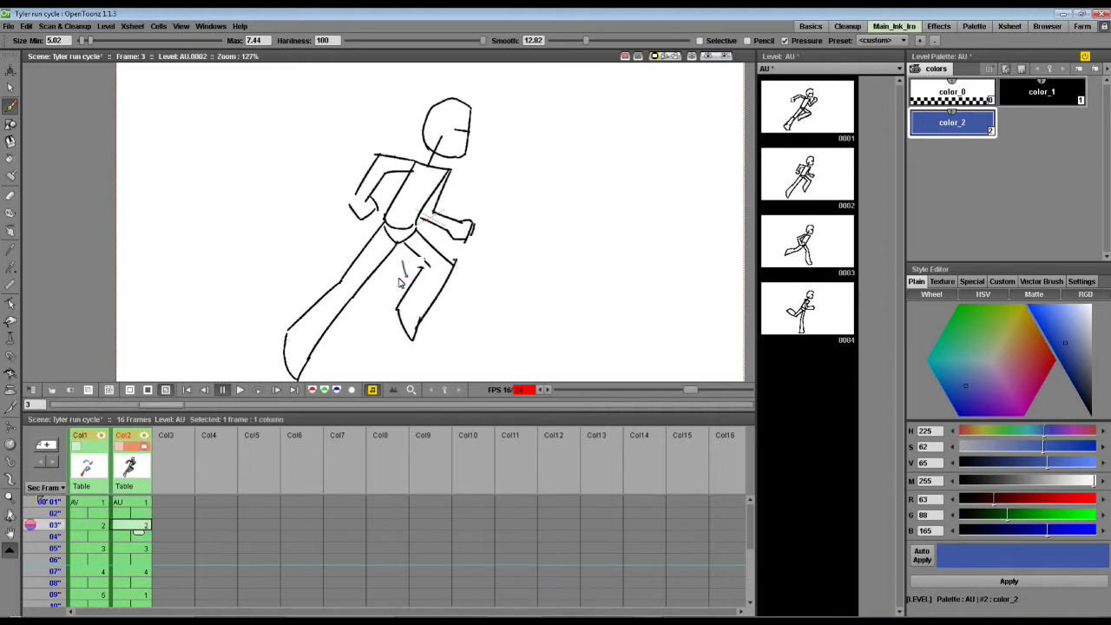
mouse_move(284, 295)
mouse_down()
mouse_move(285, 281)
mouse_move(292, 287)
mouse_up()
mouse_move(342, 126)
mouse_down()
mouse_move(354, 159)
mouse_move(362, 153)
mouse_up()
drag(496, 184, 475, 201)
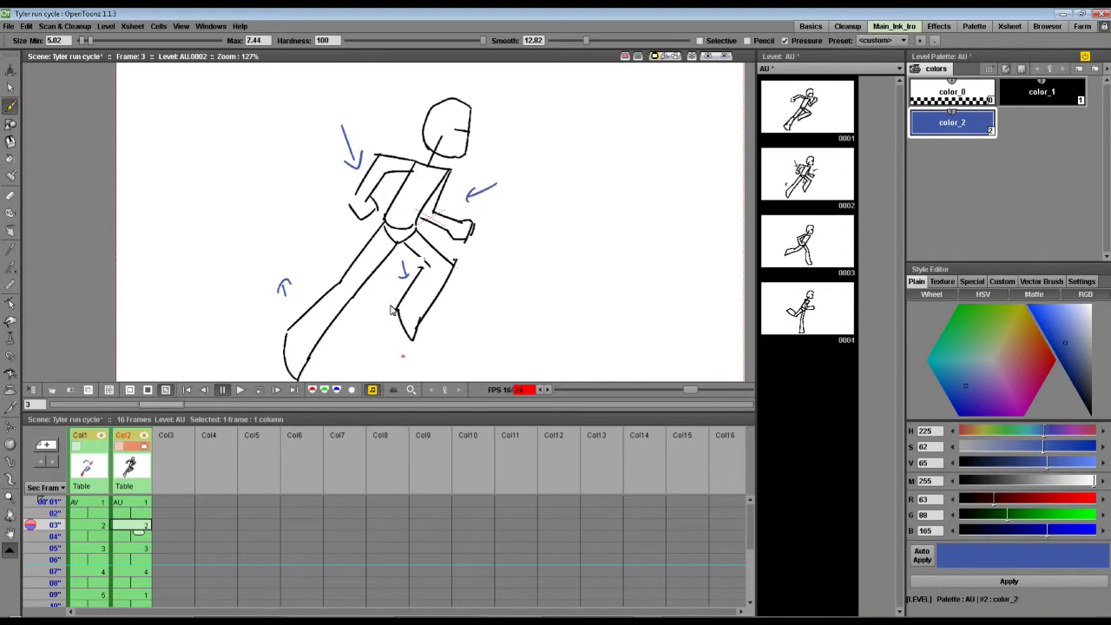
key(ctrl+z)
key(ctrl+z)
key(ctrl+z)
key(ctrl+z)
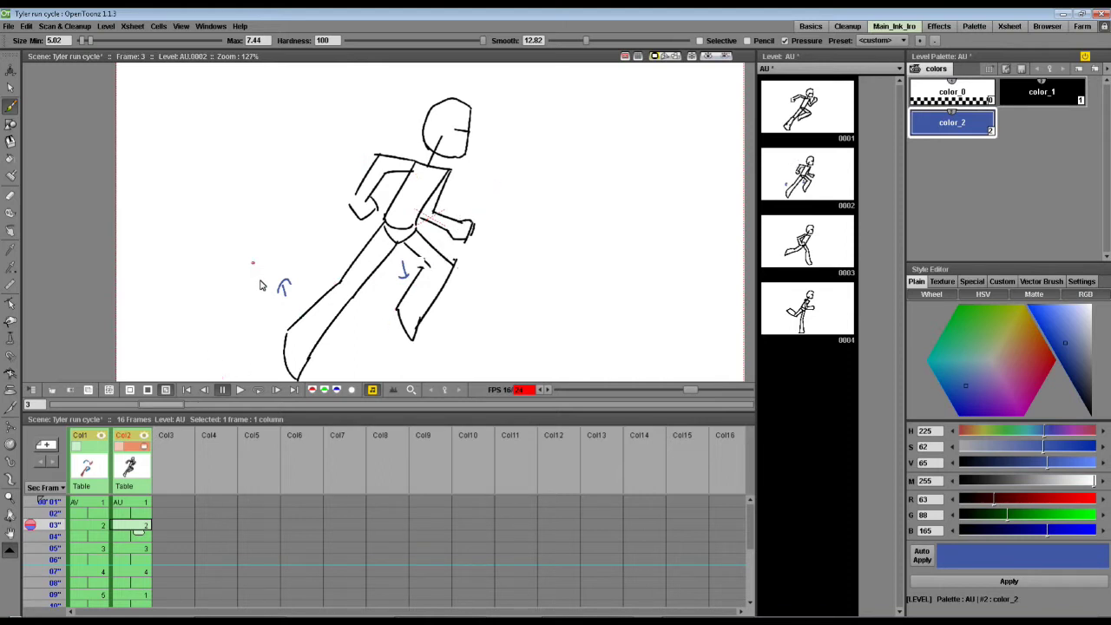
key(ctrl+z)
key(ctrl+z)
key(ctrl+z)
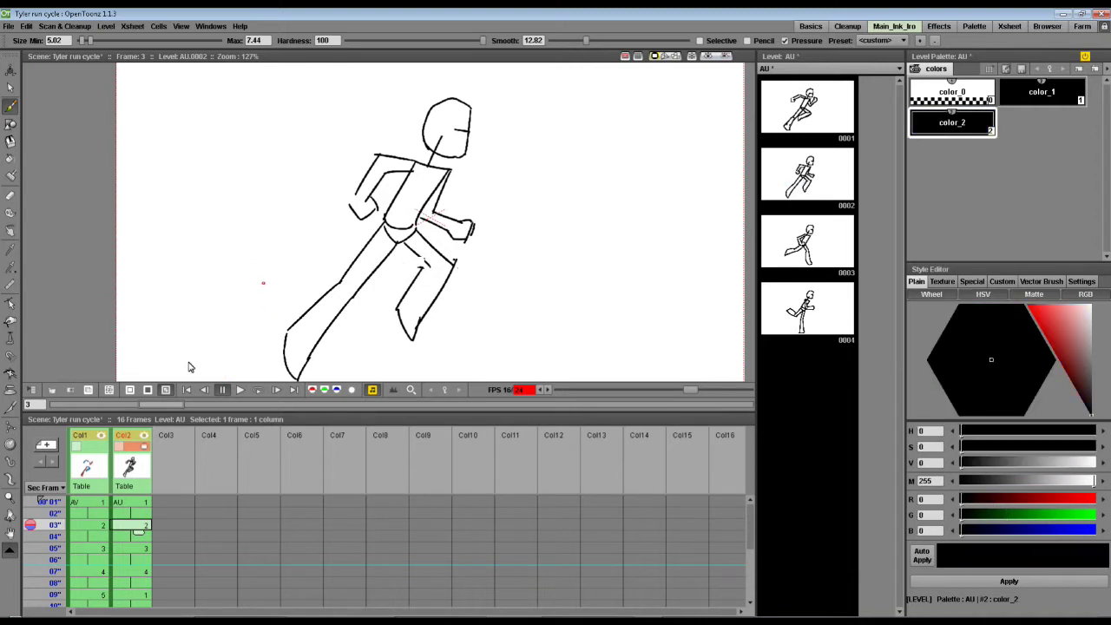
key(ctrl+z)
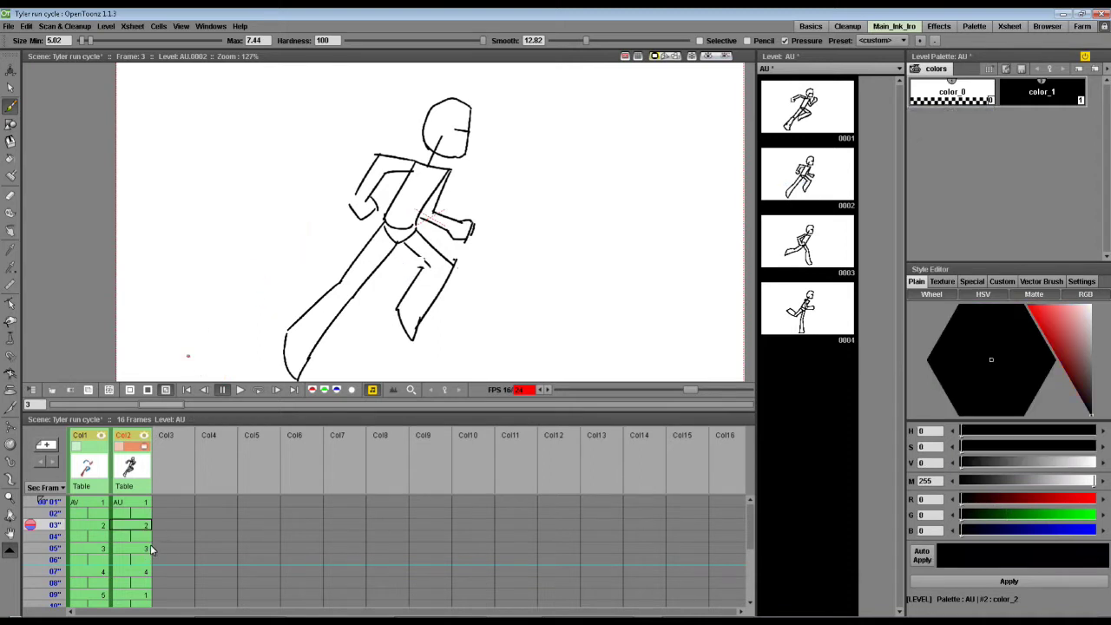
On frame 5, draw a curved stroke by the front leg and dismiss the no-redo warning
click(148, 548)
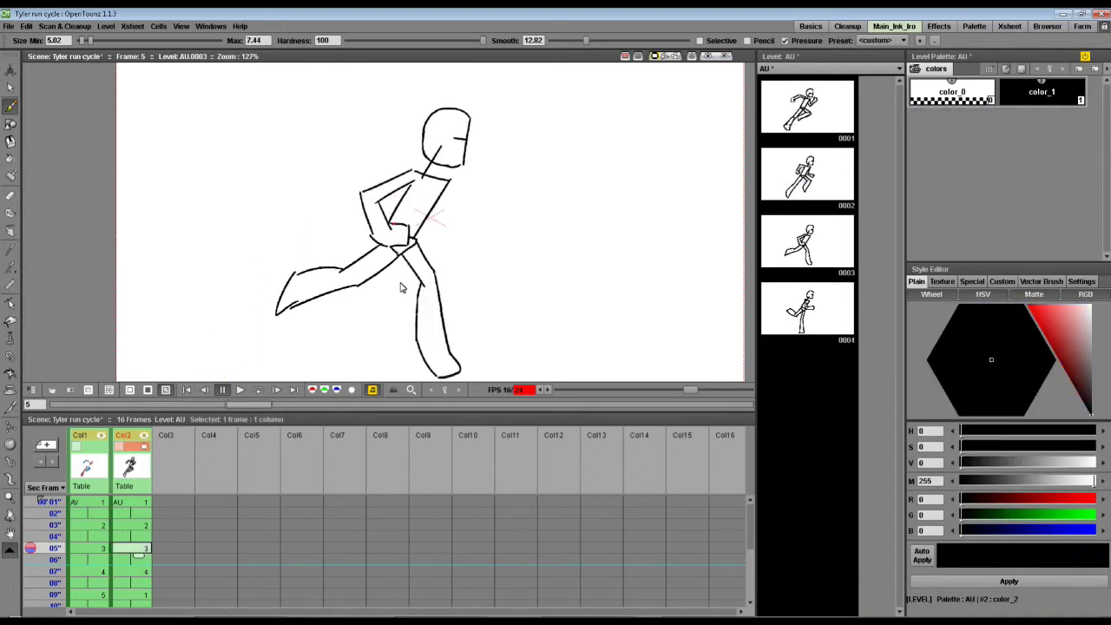
drag(480, 265, 461, 309)
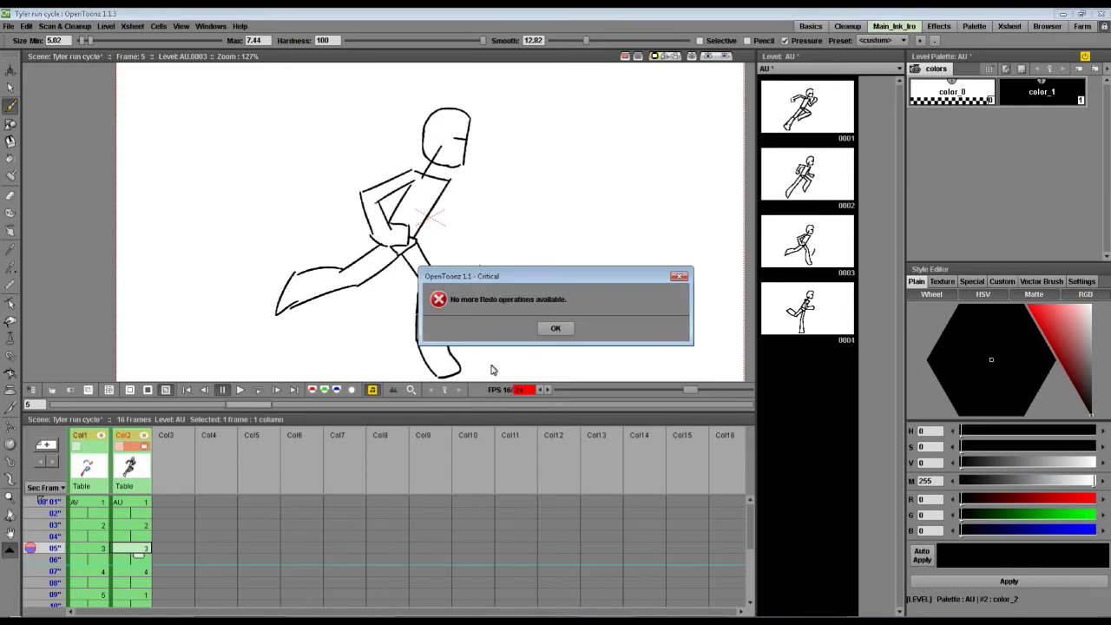
click(546, 339)
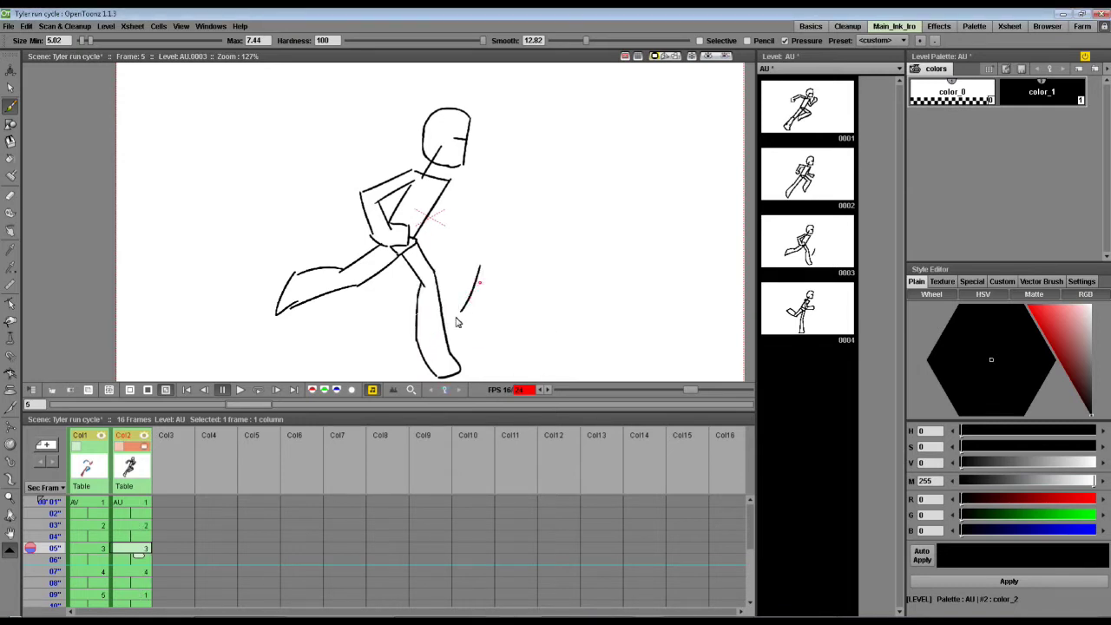
Add small strokes near the foot and arm, undo the hook, and go to frame 7
mouse_move(326, 311)
mouse_down()
mouse_move(333, 335)
mouse_move(314, 325)
mouse_up()
drag(357, 168, 365, 175)
key(ctrl+z)
key(ctrl+z)
key(ctrl+z)
click(139, 572)
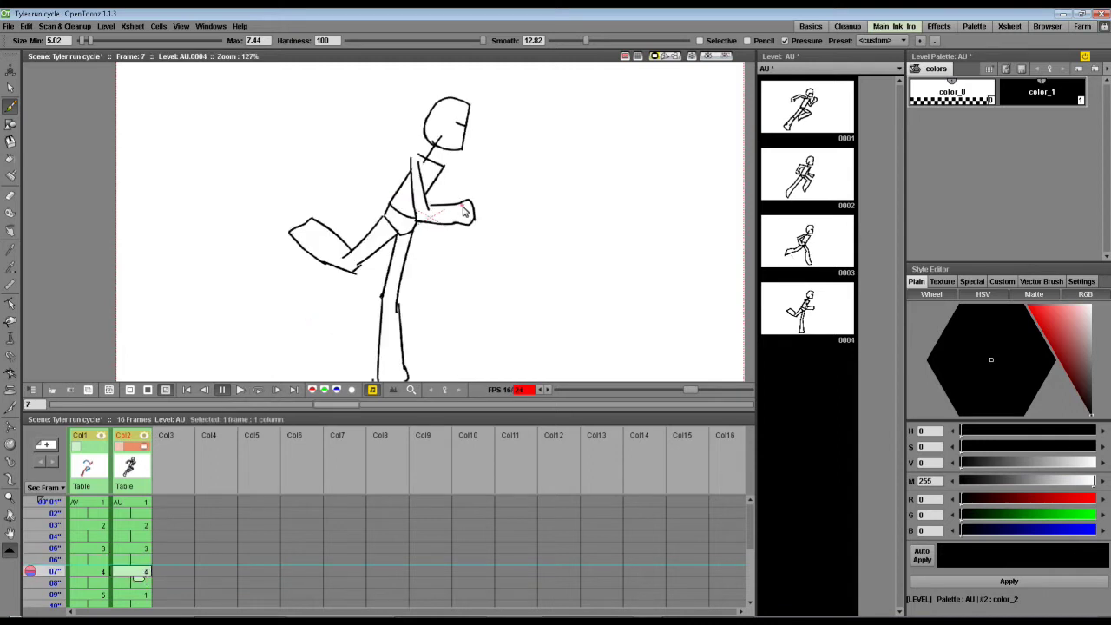
click(143, 549)
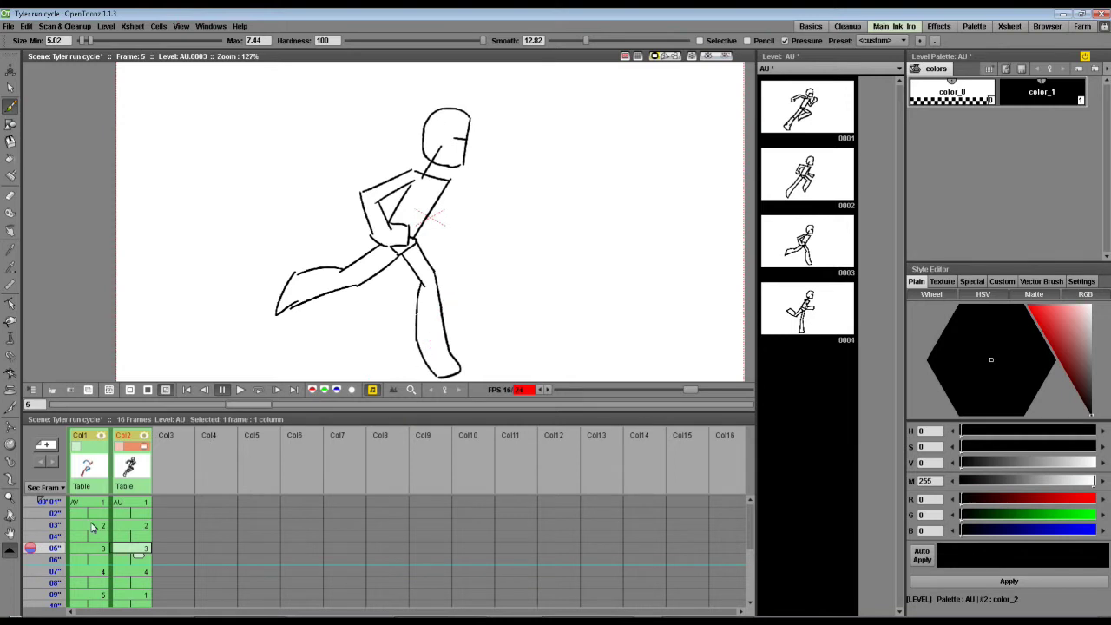
click(144, 573)
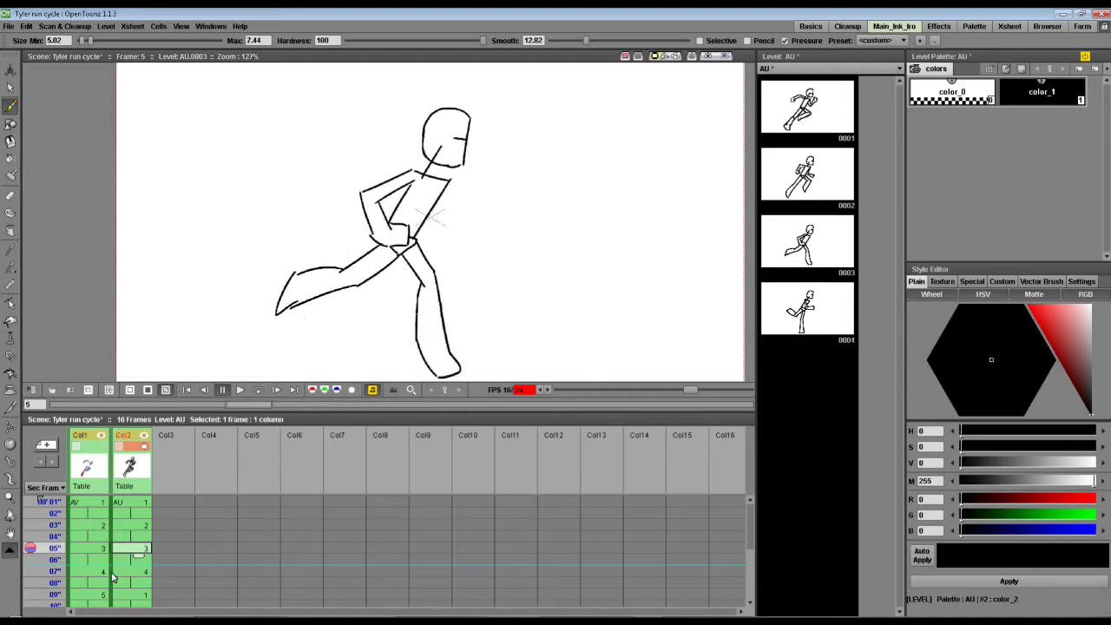
click(27, 560)
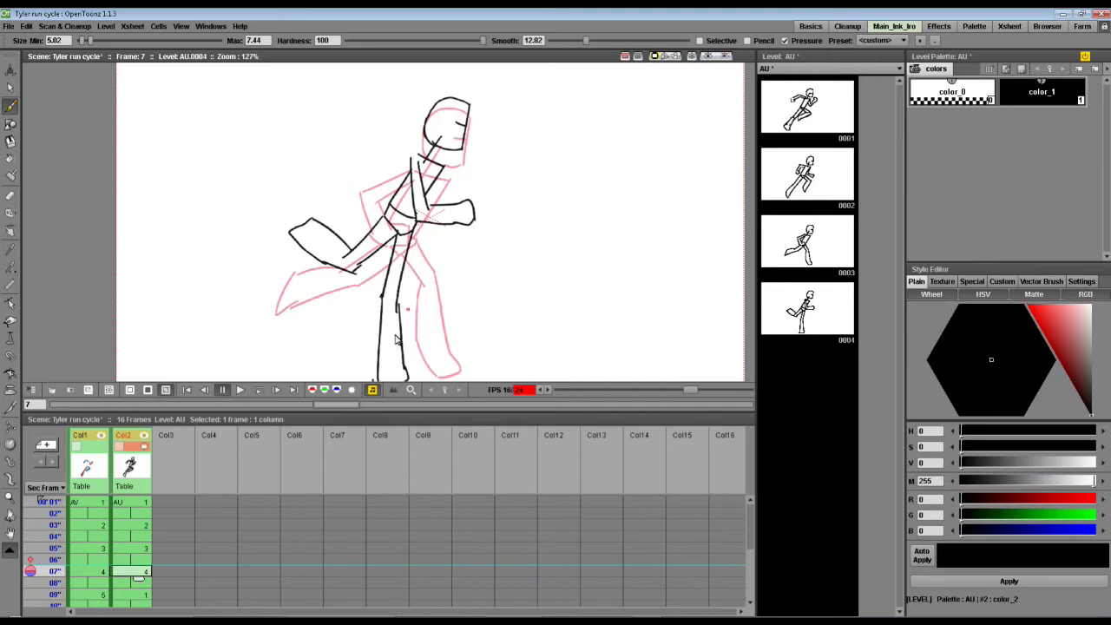
click(143, 548)
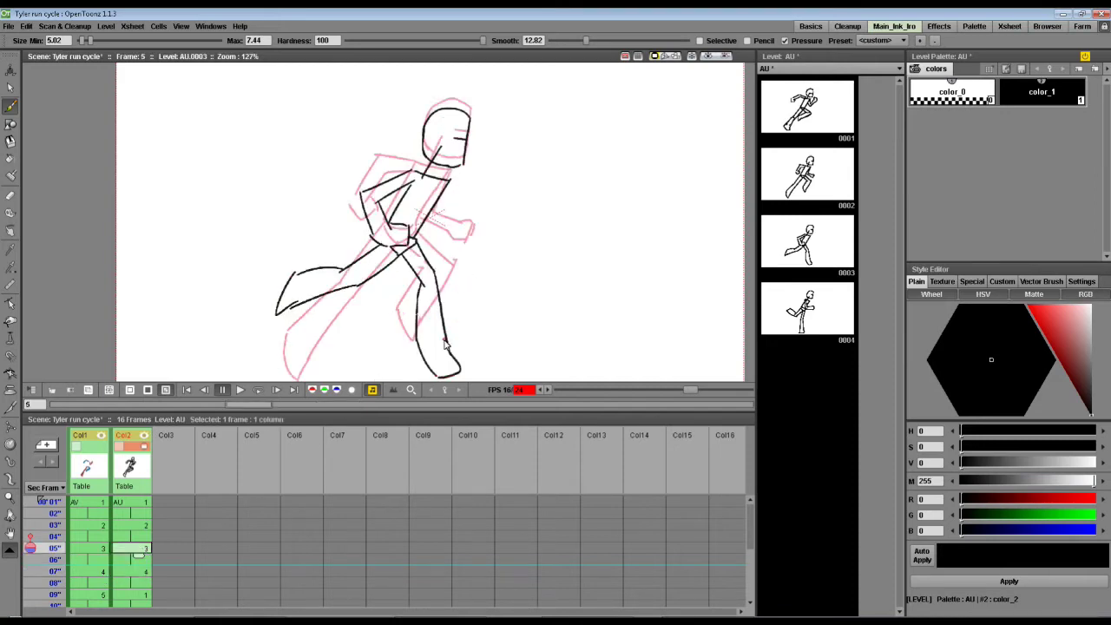
click(138, 572)
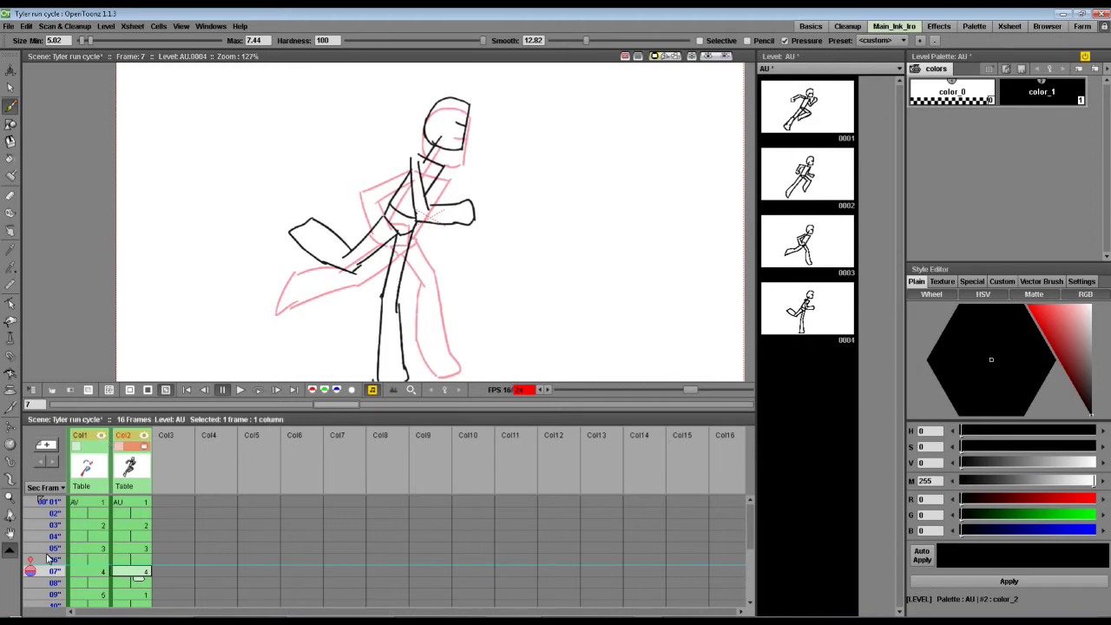
click(31, 560)
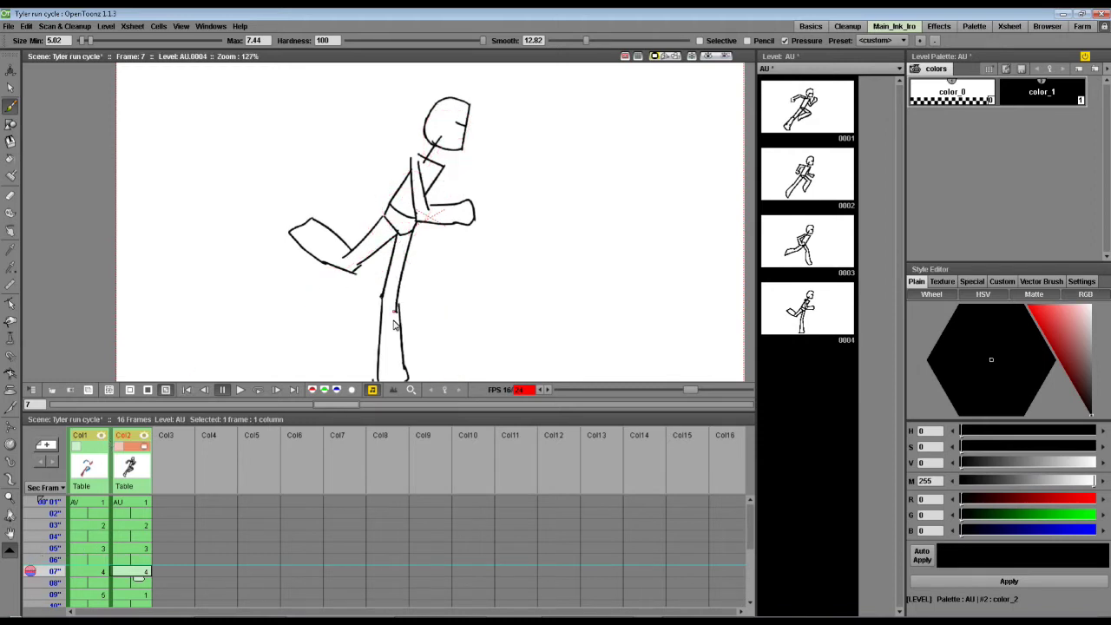
Flip between frames 5 and 7, then draw and undo a test stroke across the legs
drag(391, 303, 358, 276)
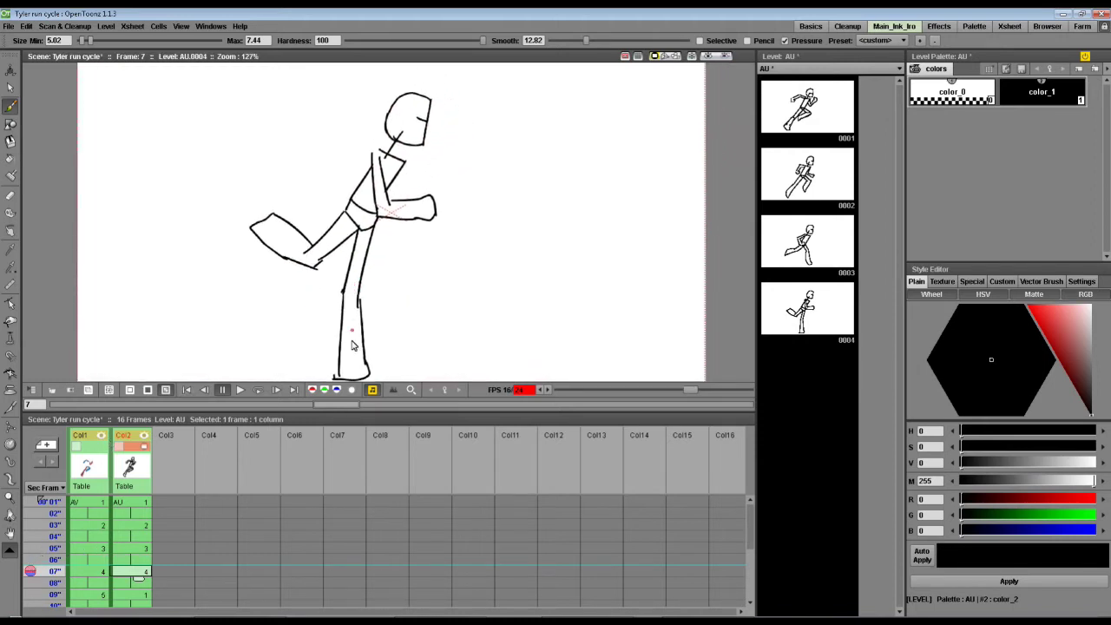
key(Up)
key(Up)
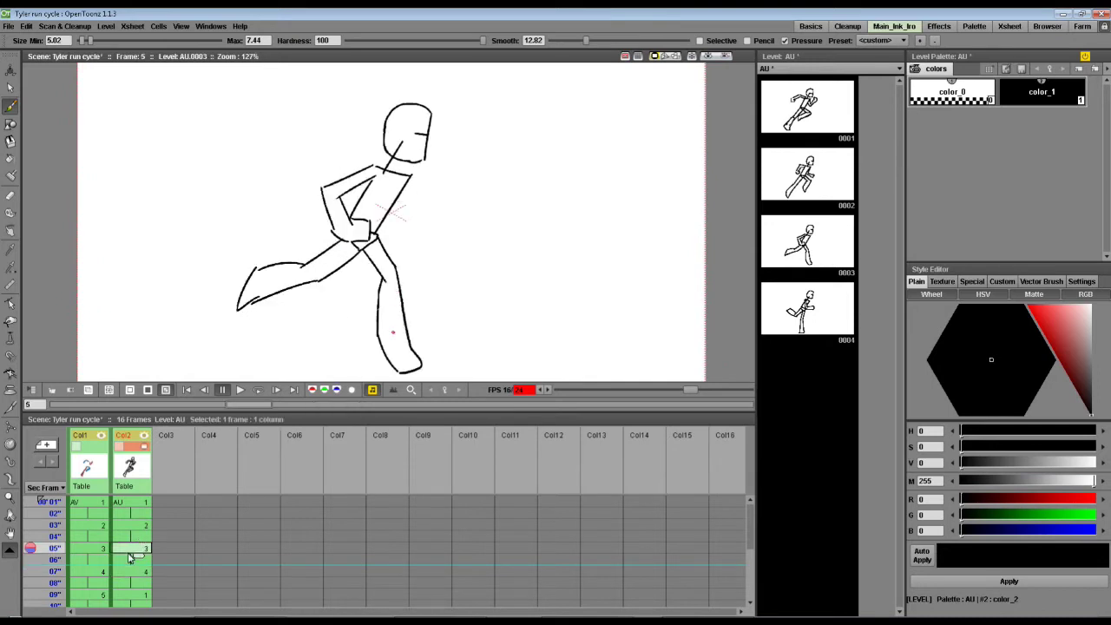
click(137, 571)
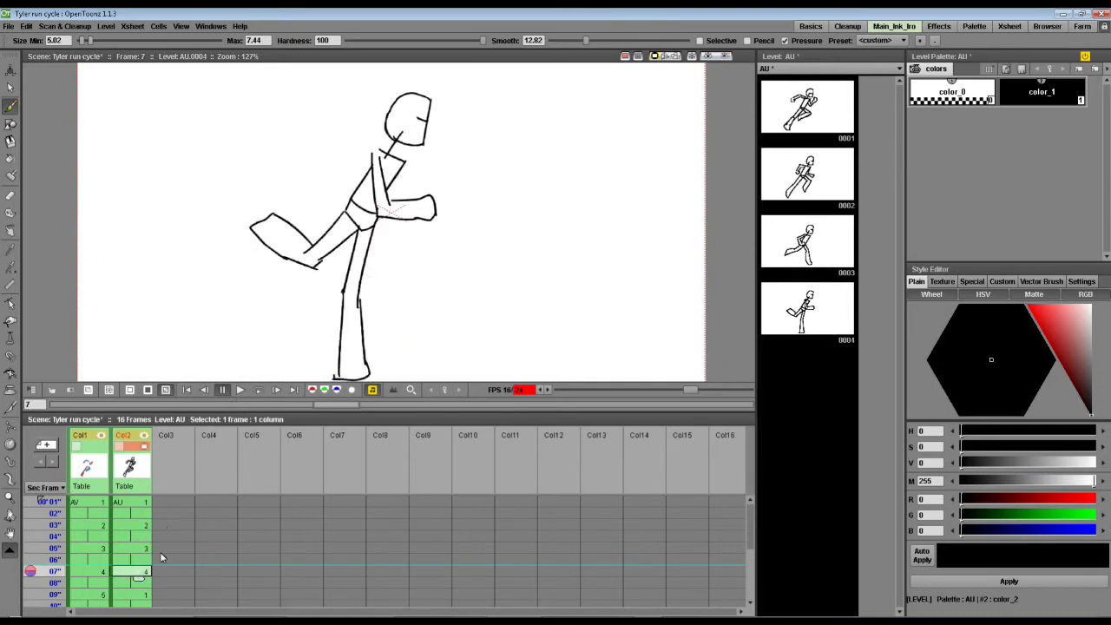
key(Up)
key(Up)
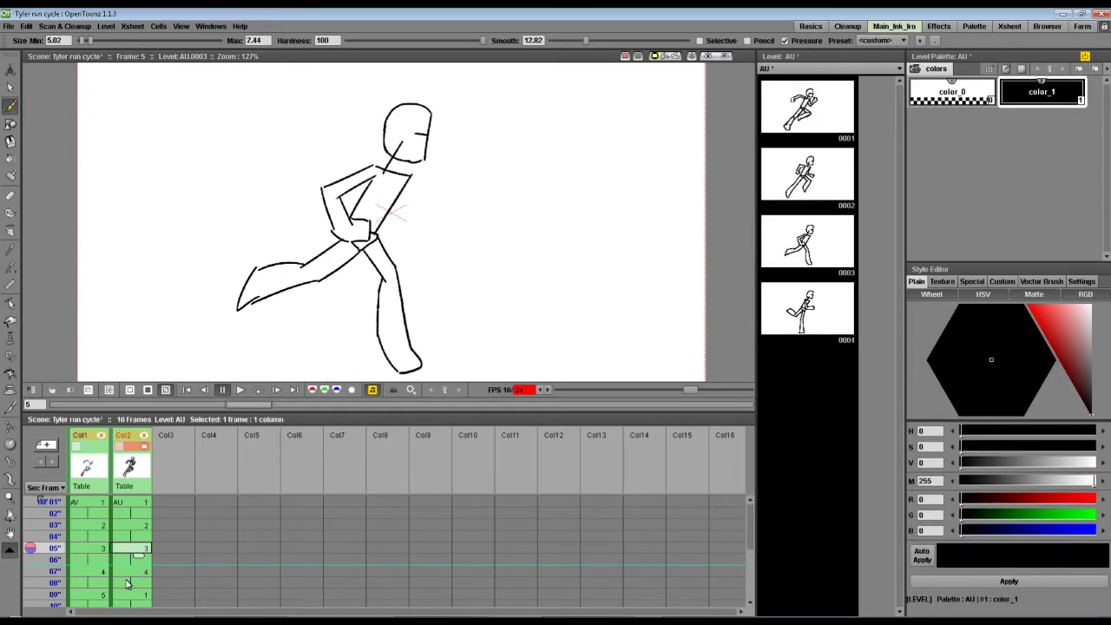
key(Down)
key(Down)
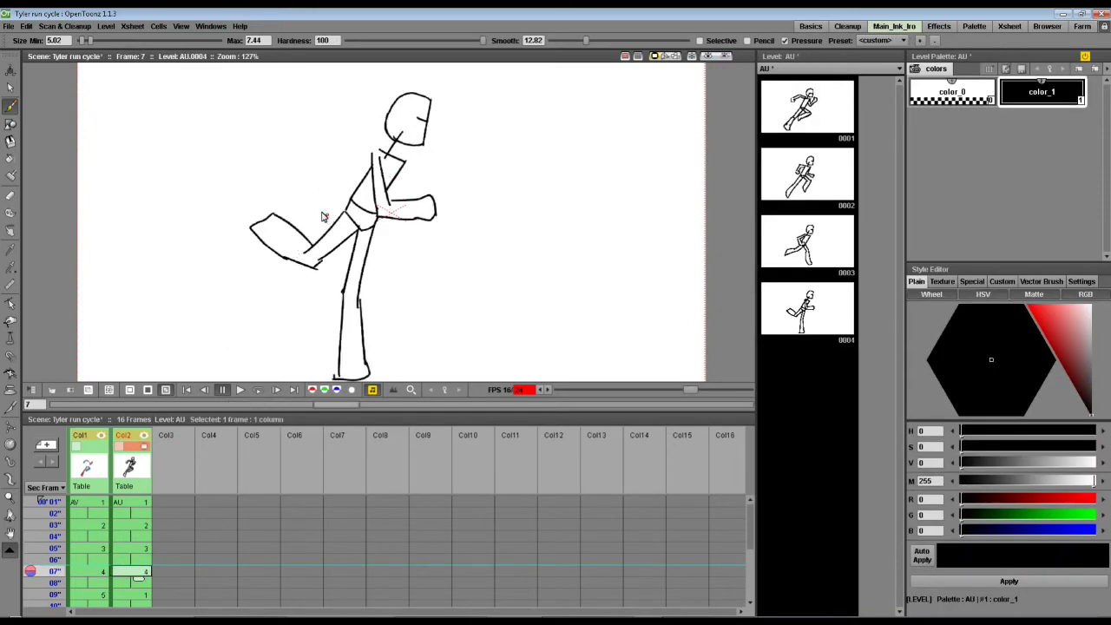
drag(309, 166, 436, 268)
key(ctrl+z)
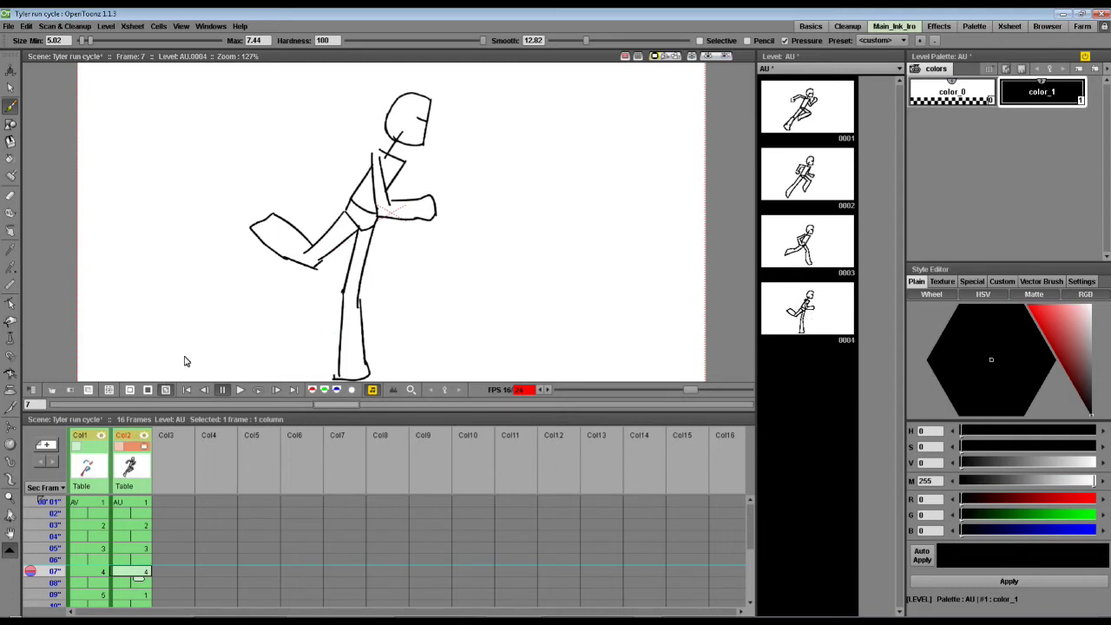
Check frames 9 and 7, then play the line drawings on a continuous loop
click(135, 595)
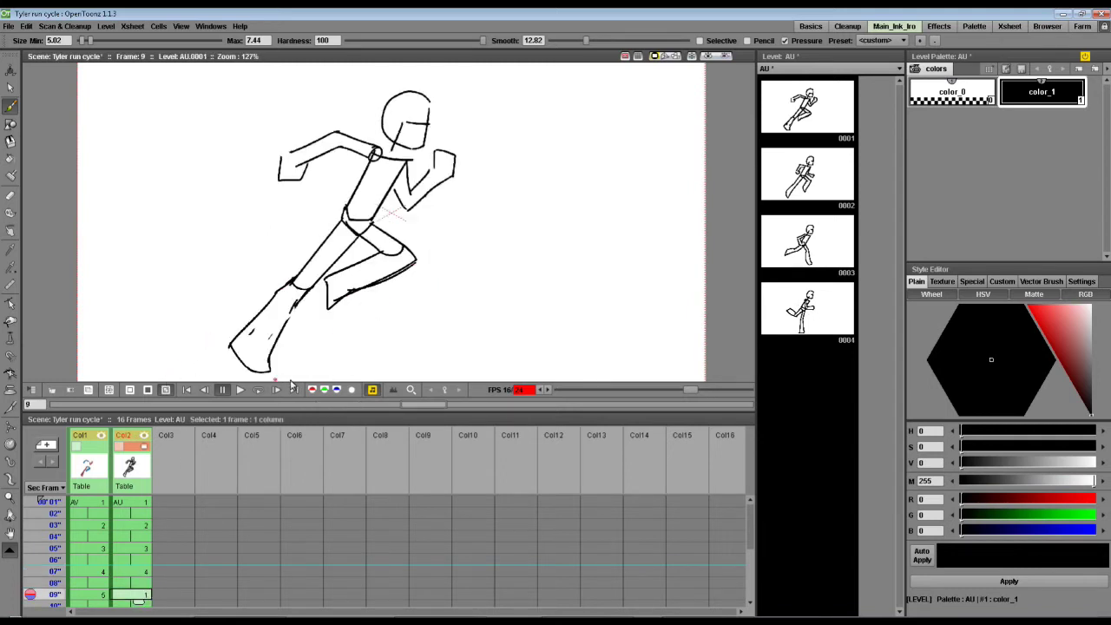
click(258, 390)
click(135, 598)
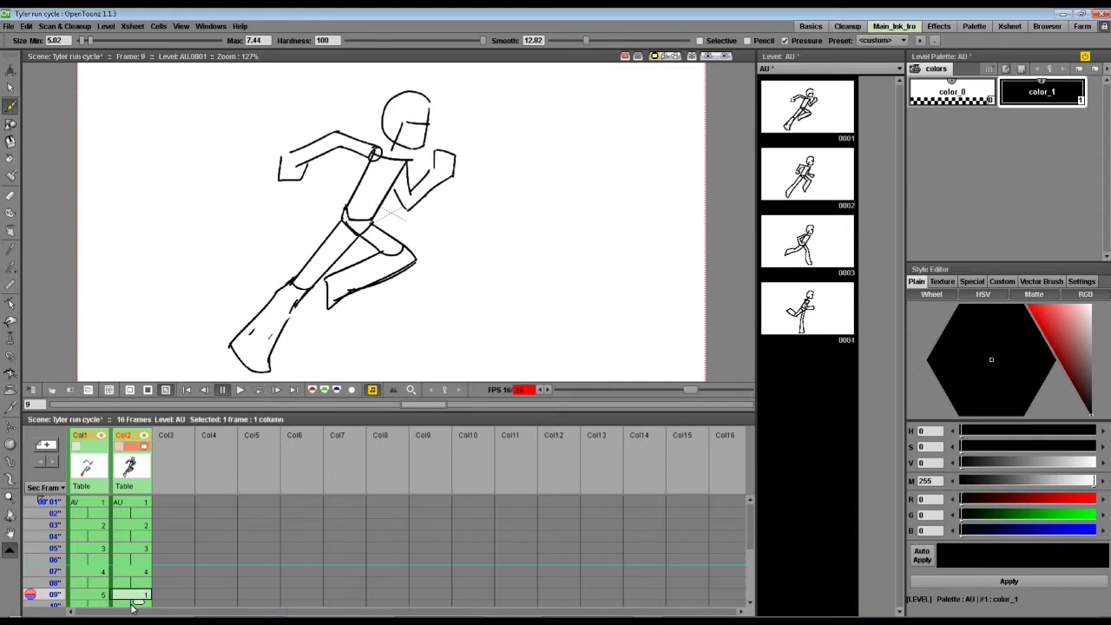
click(145, 572)
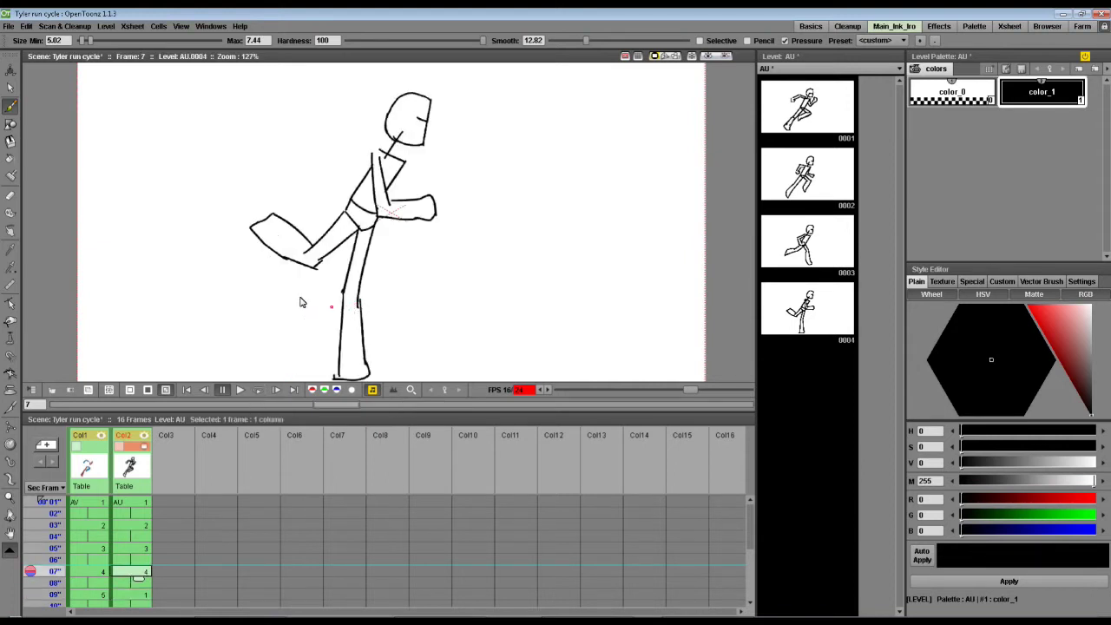
click(142, 596)
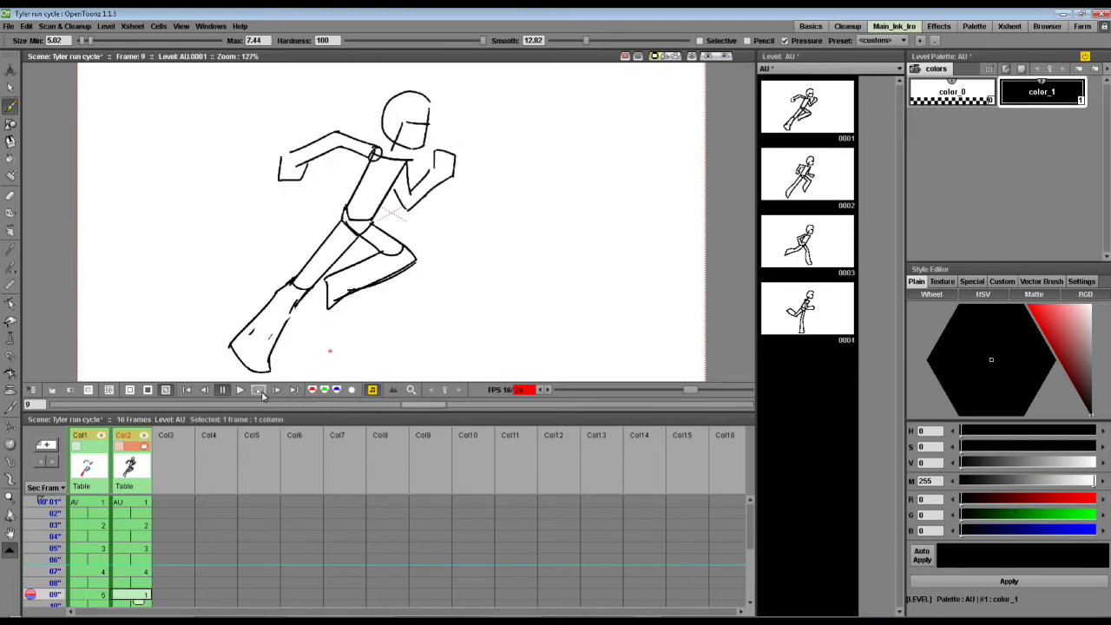
click(259, 392)
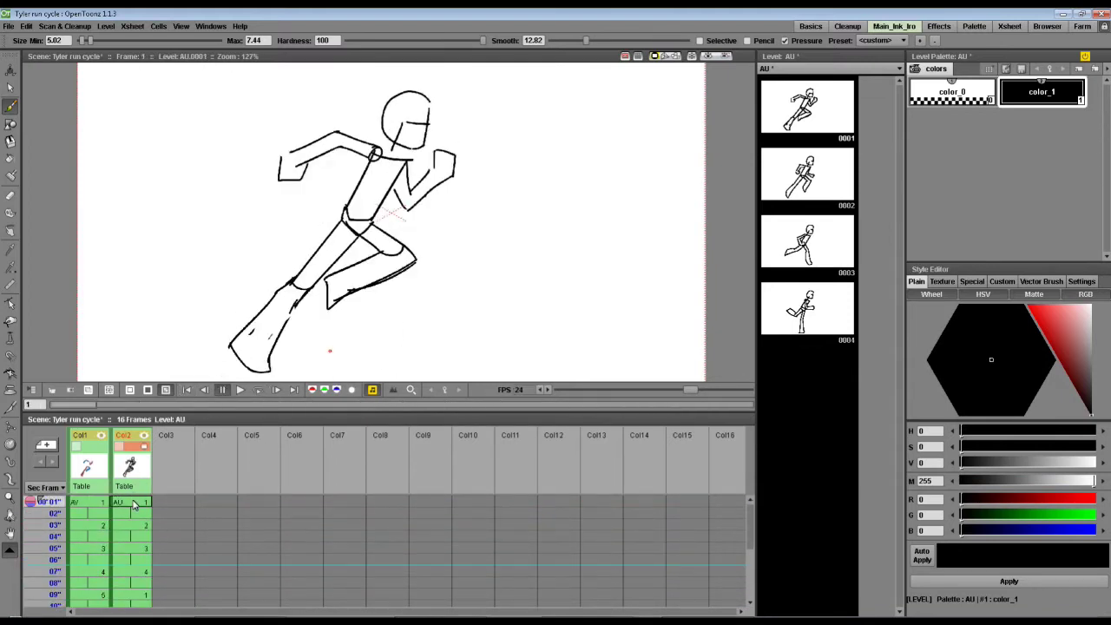
Turn on Col1's preview visibility to show the AV level, then play and pause it
click(102, 508)
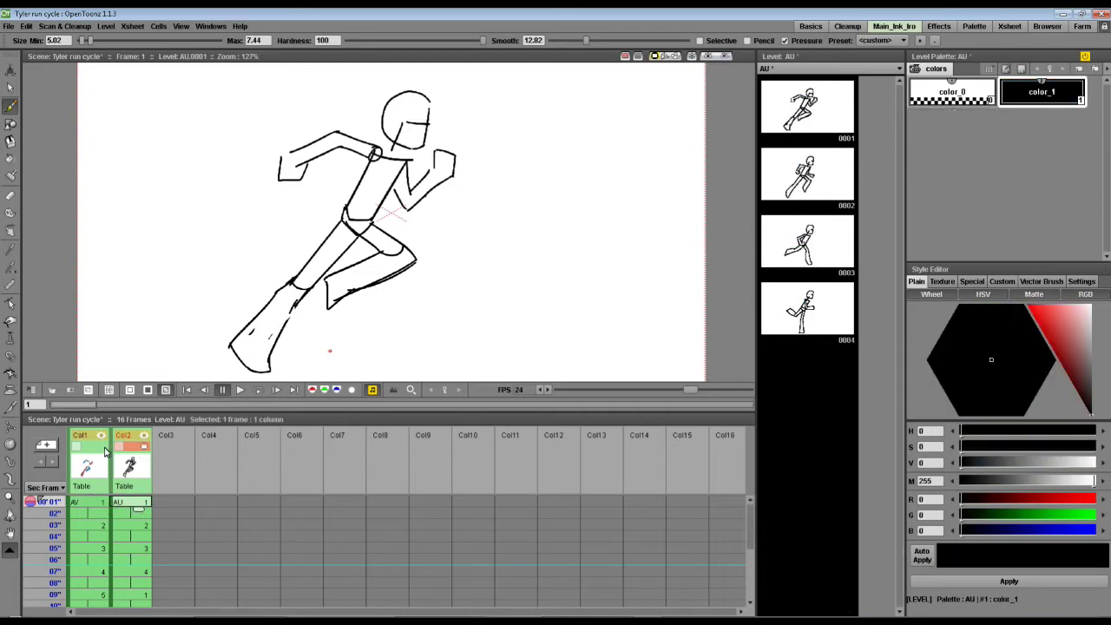
click(102, 446)
click(90, 505)
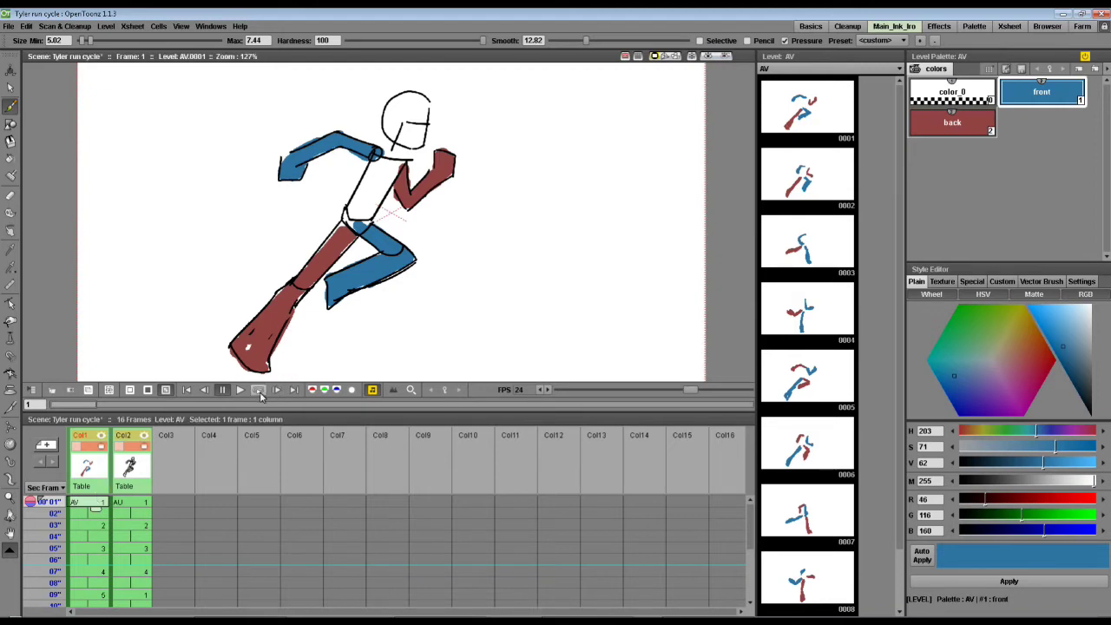
key(p)
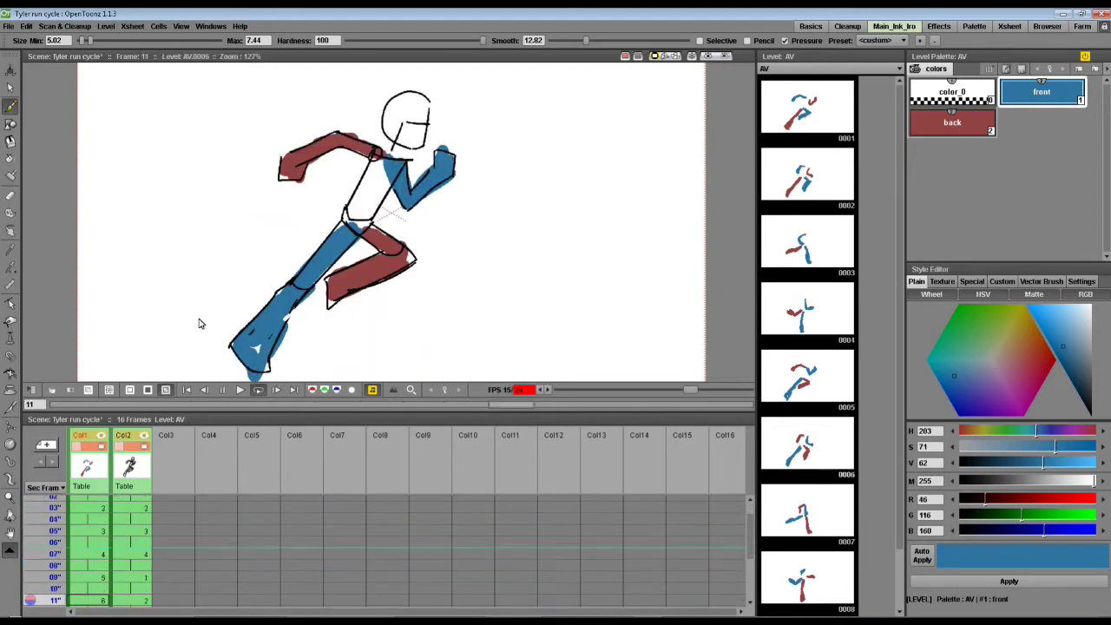
click(218, 388)
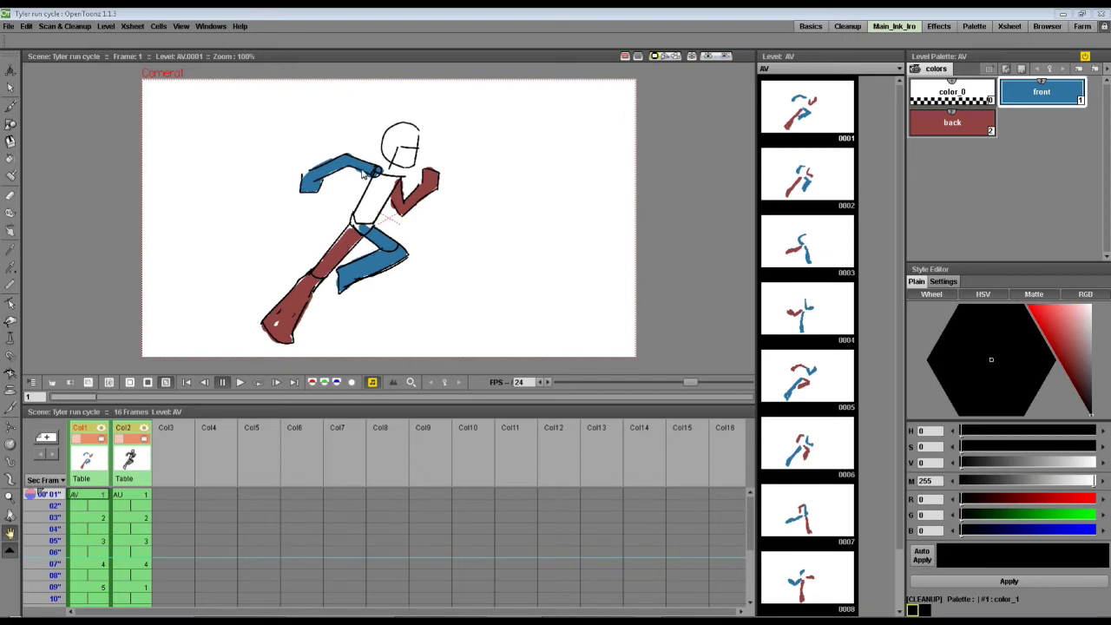
click(85, 519)
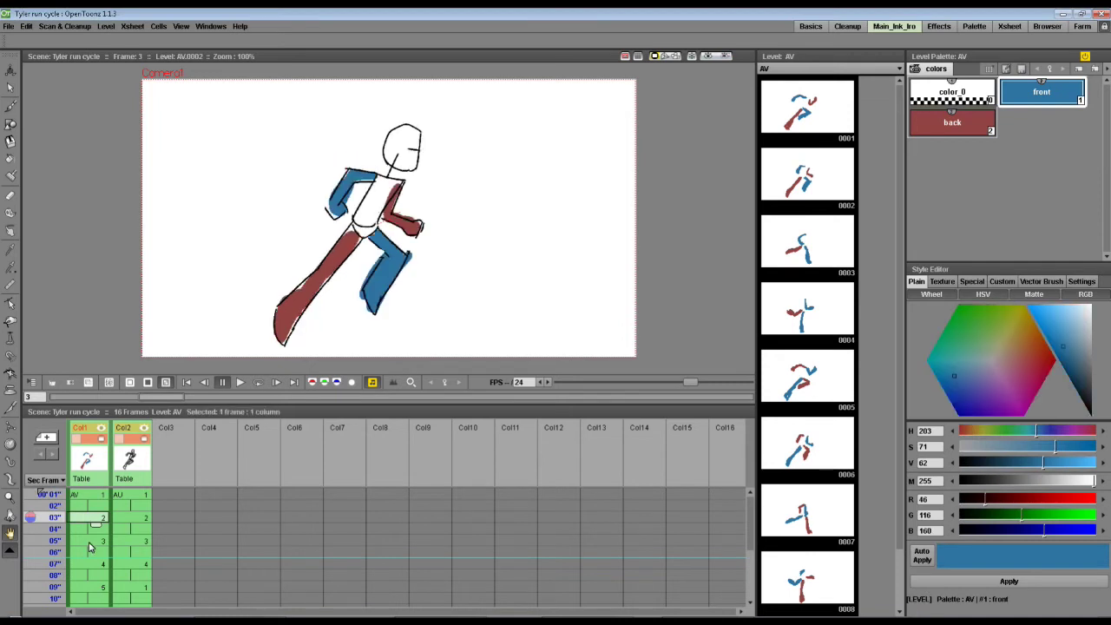
click(89, 542)
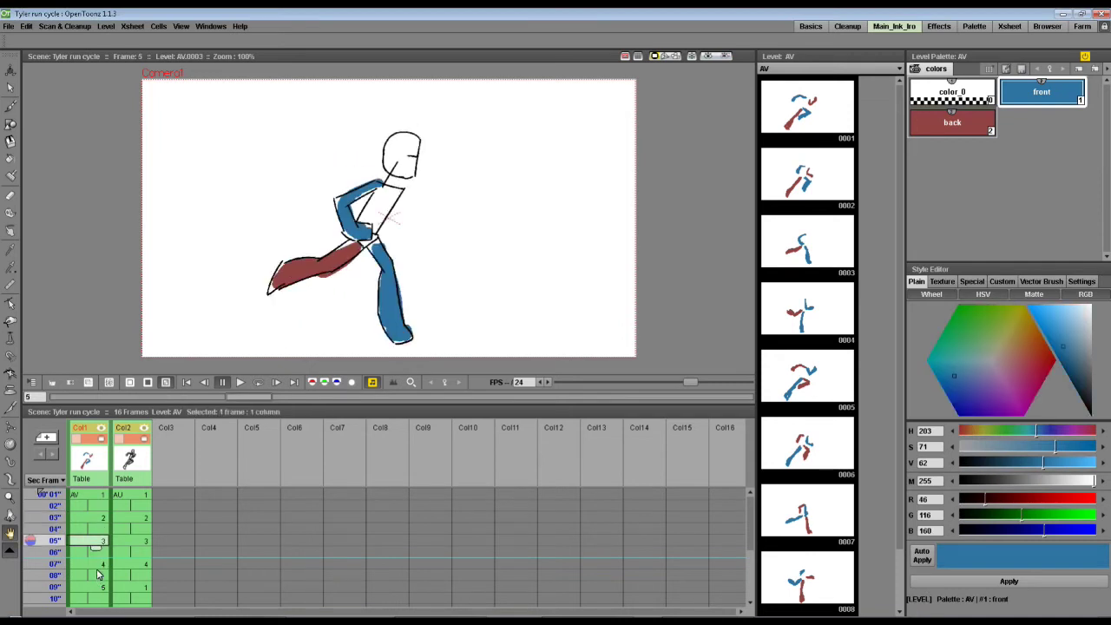
click(99, 565)
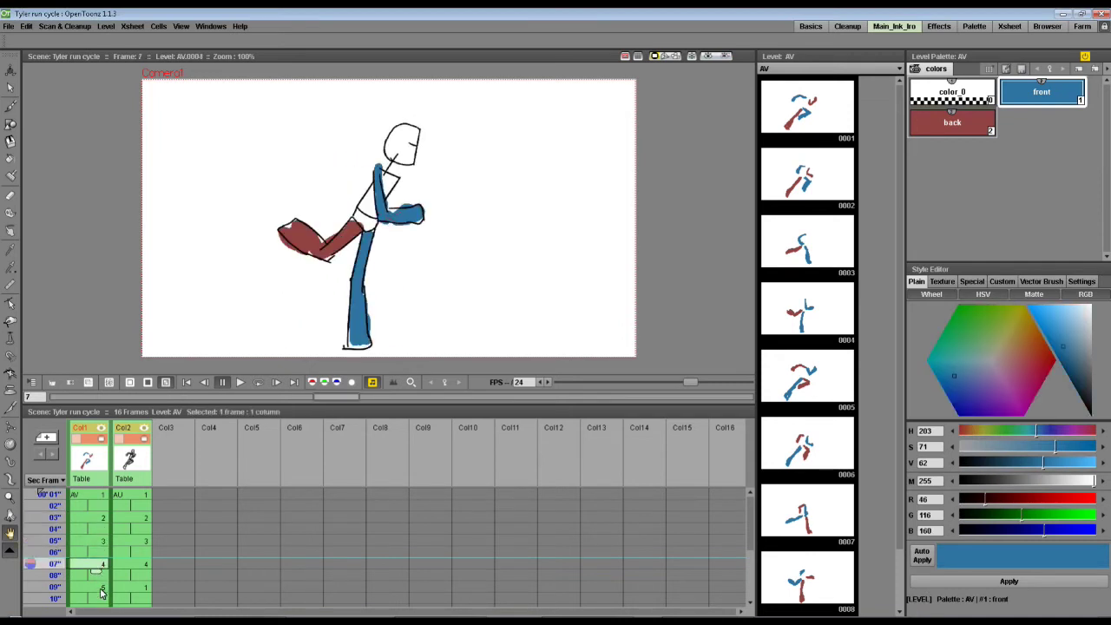
click(100, 590)
scroll(100, 581, down, 2)
click(98, 542)
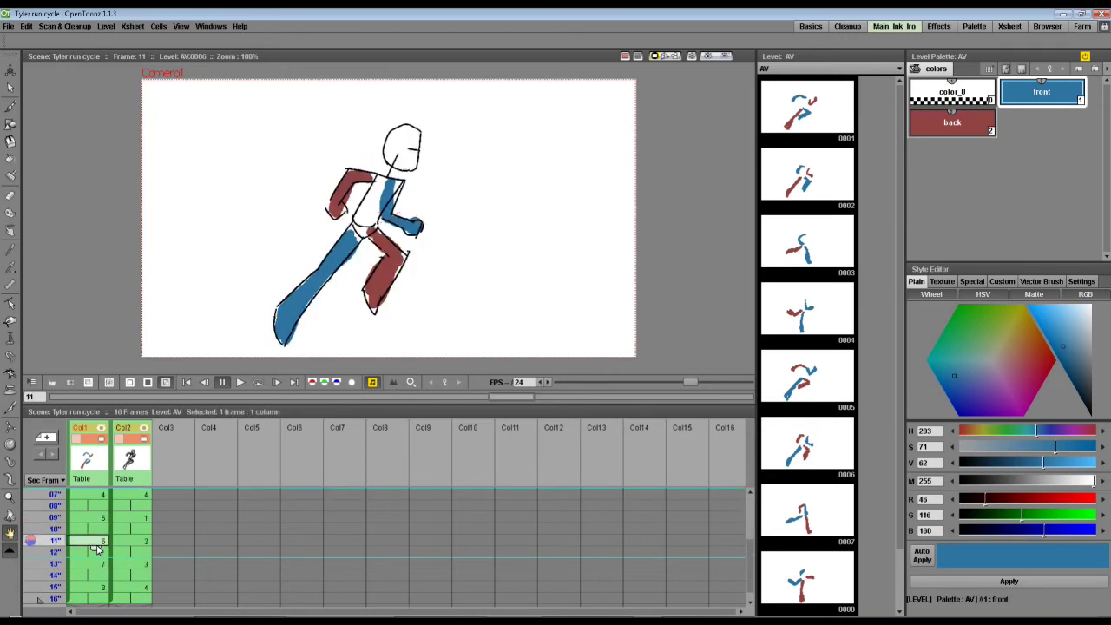
click(98, 565)
click(98, 589)
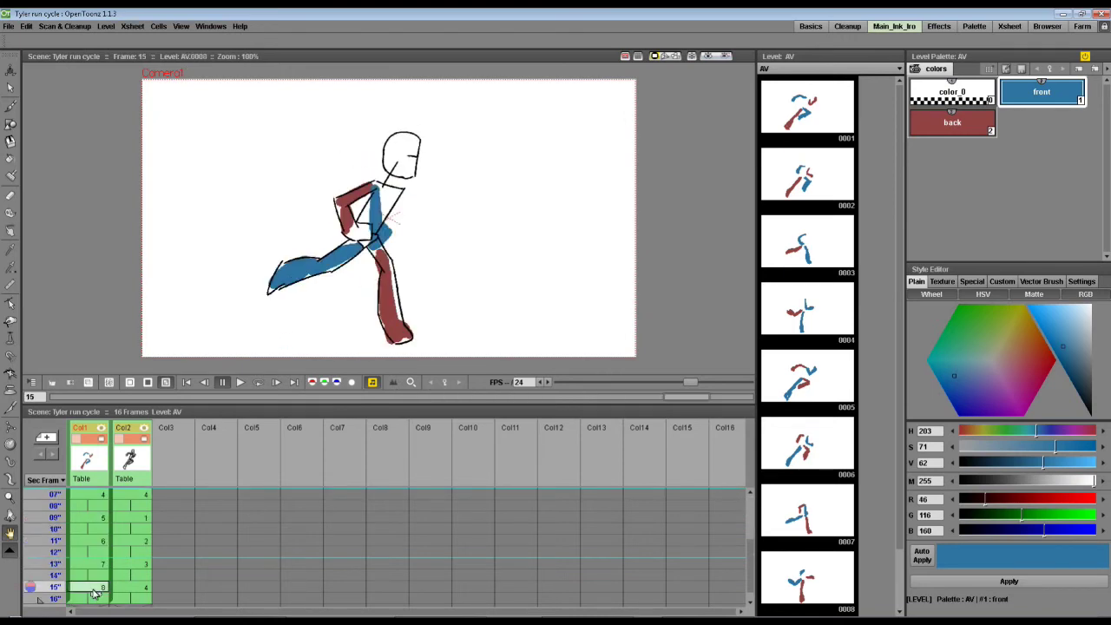
scroll(108, 524, up, 2)
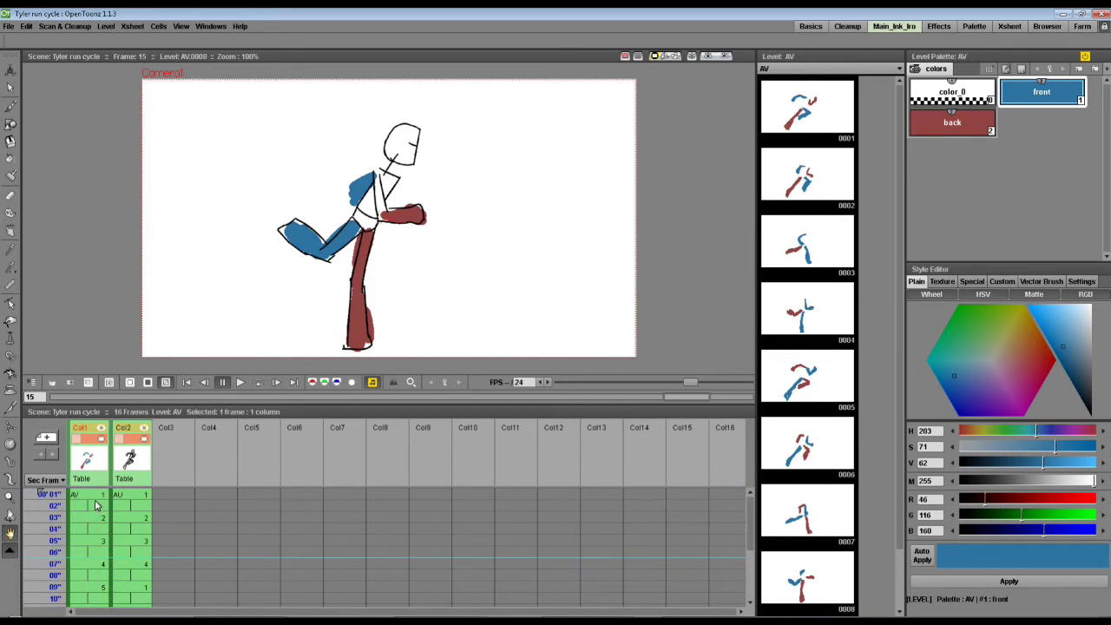
click(96, 499)
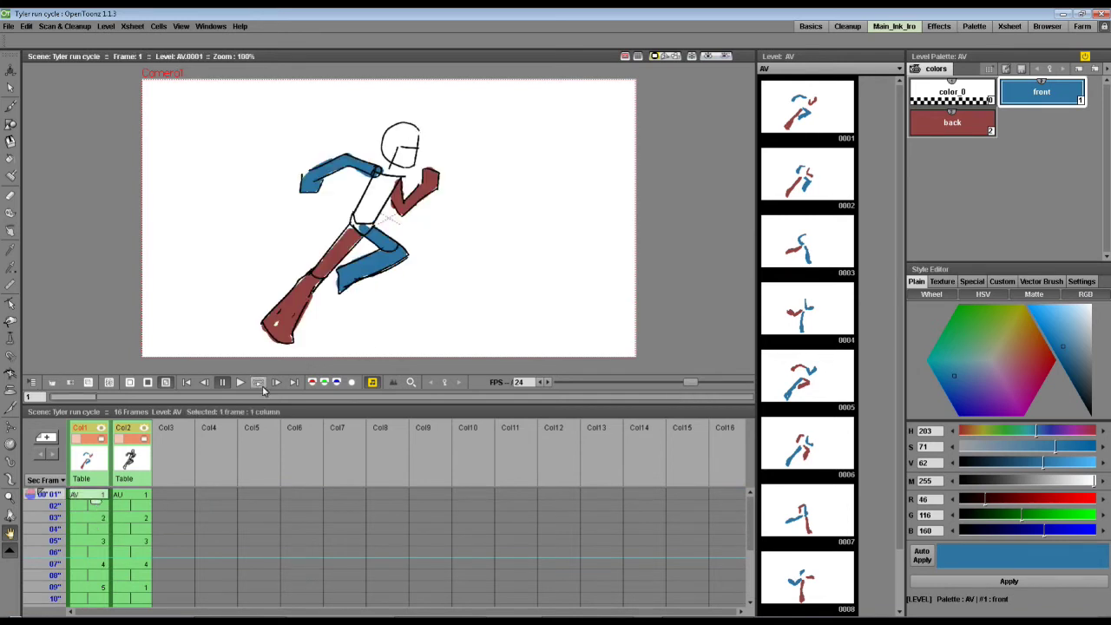
click(261, 385)
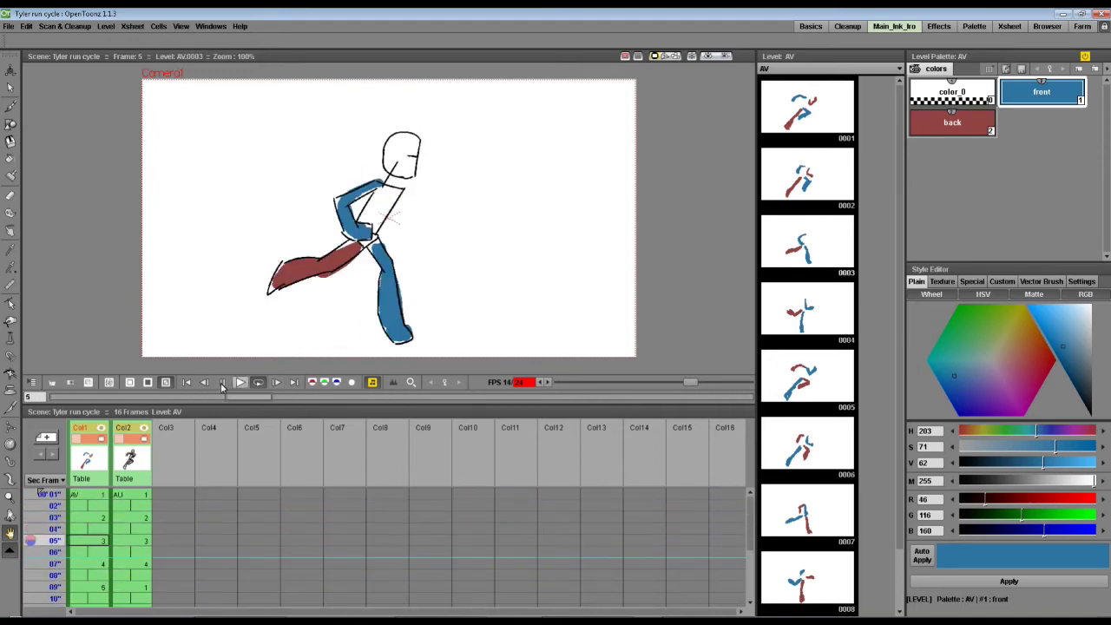
Stop the loop and compare the Col1 drawings at frames 1 and 9
click(222, 383)
click(87, 495)
scroll(106, 554, down, 1)
scroll(106, 554, down, 1)
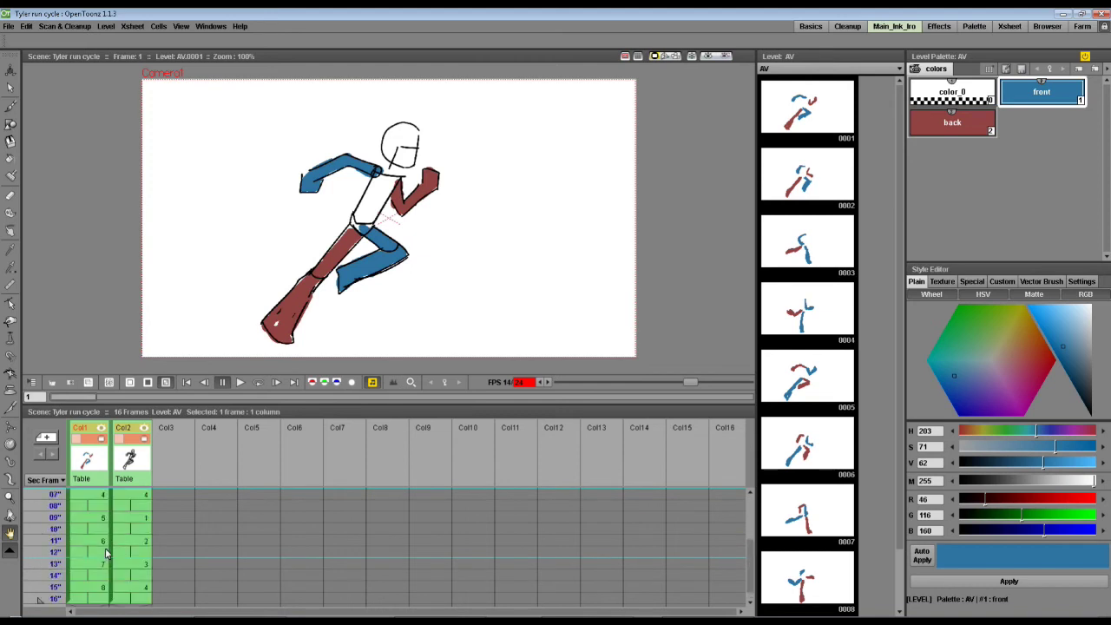
scroll(106, 554, up, 2)
scroll(97, 529, down, 2)
click(98, 520)
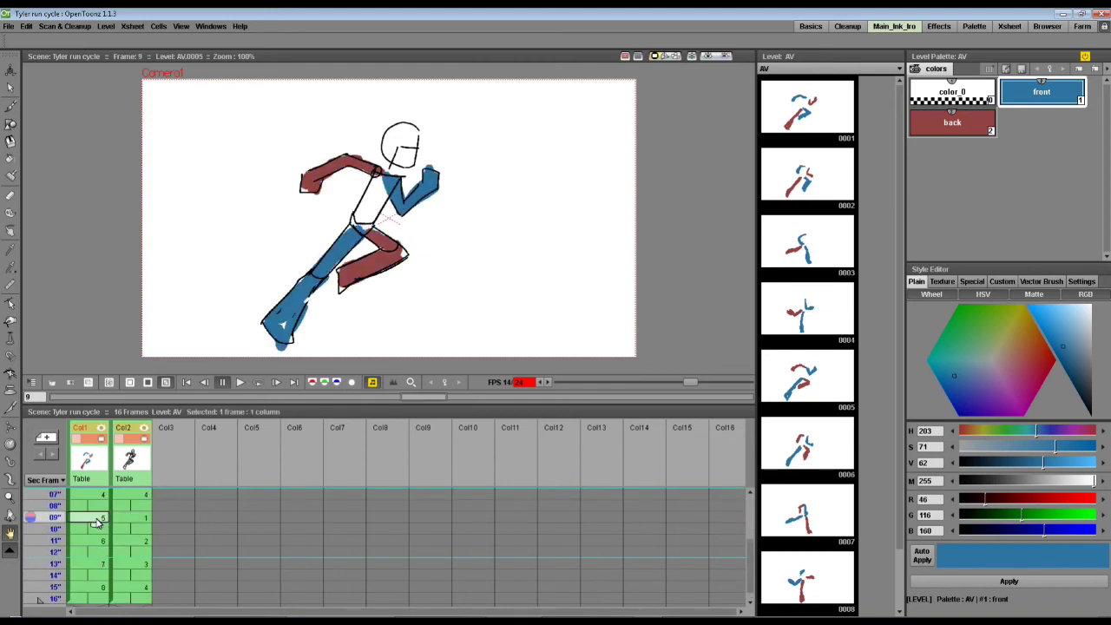
scroll(98, 520, up, 2)
click(98, 496)
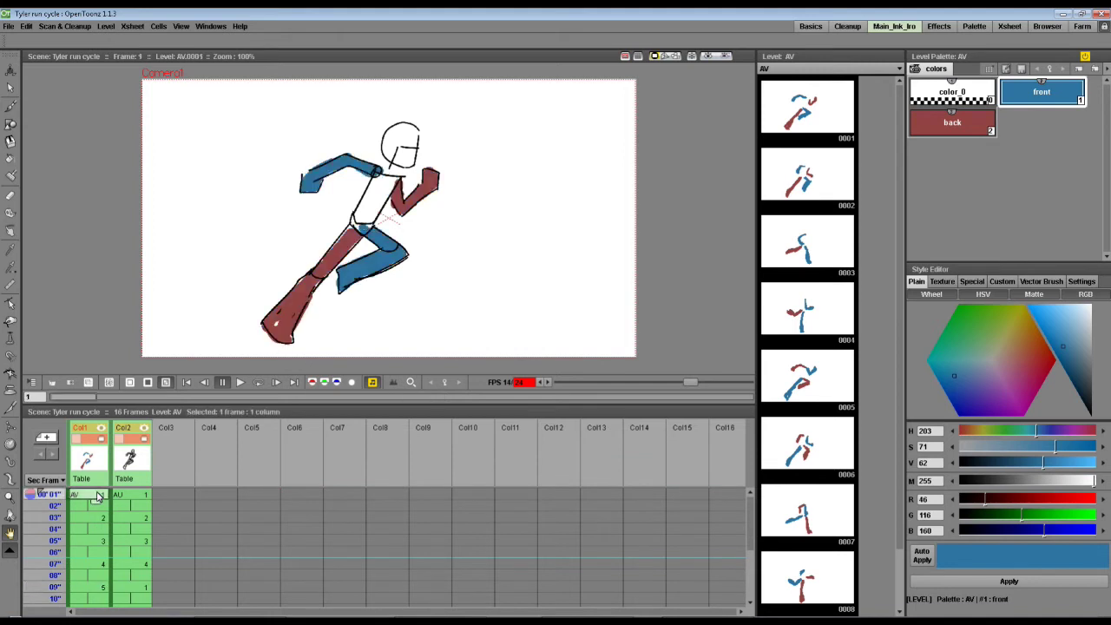
click(98, 586)
click(96, 497)
Step through Col1 frames 3, 5, 7, 9, 11, 13 and 15
click(96, 518)
click(91, 541)
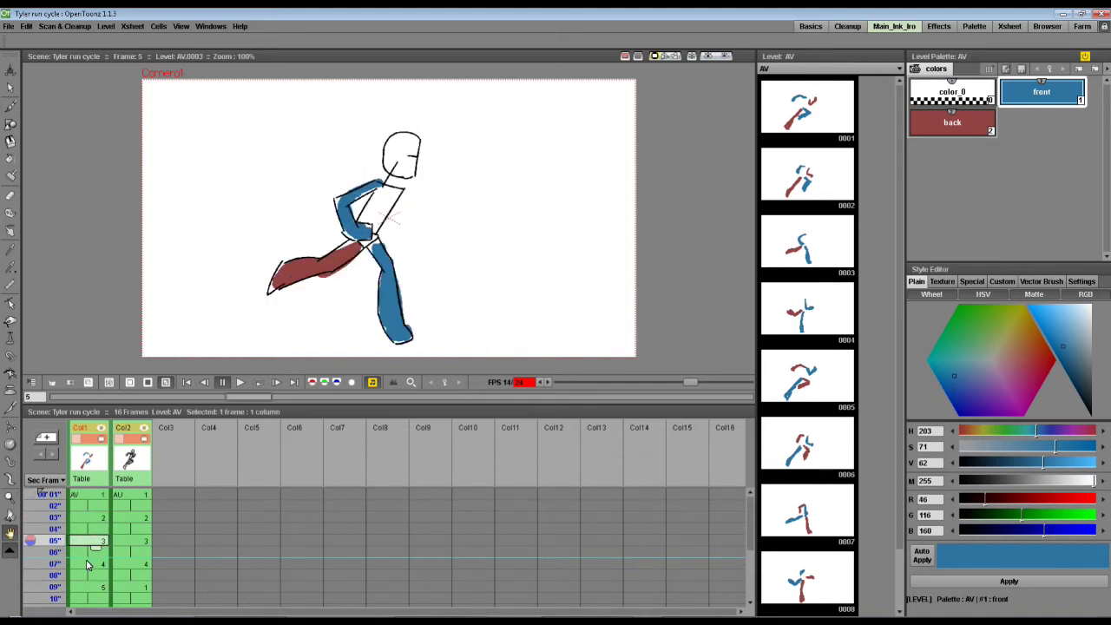
click(87, 565)
click(90, 587)
scroll(92, 555, down, 2)
click(93, 541)
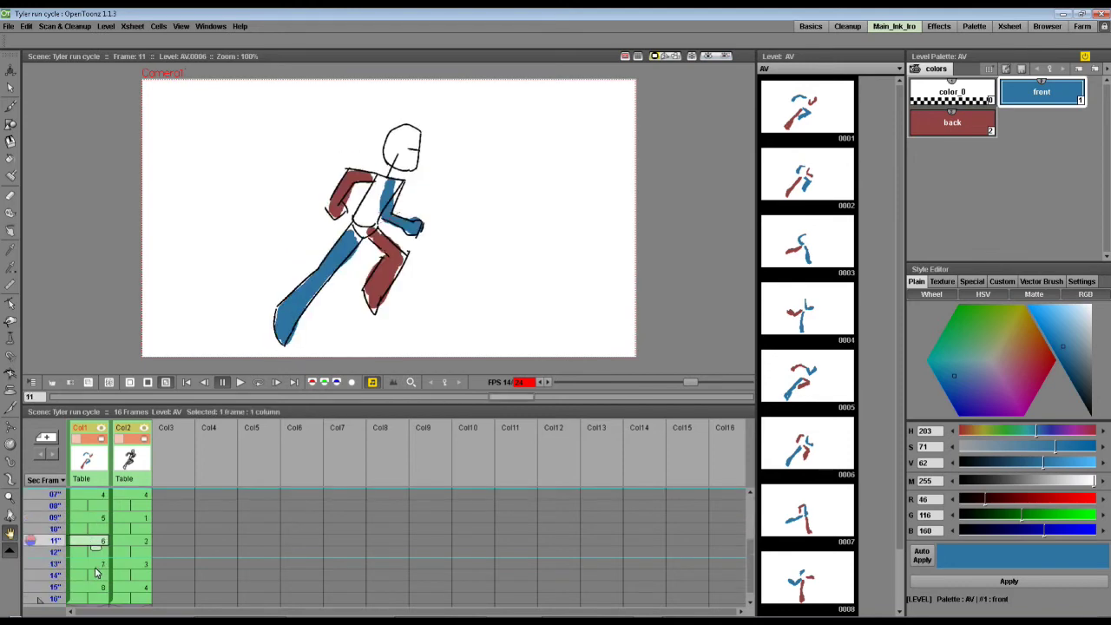
click(97, 564)
click(99, 588)
scroll(100, 566, down, 2)
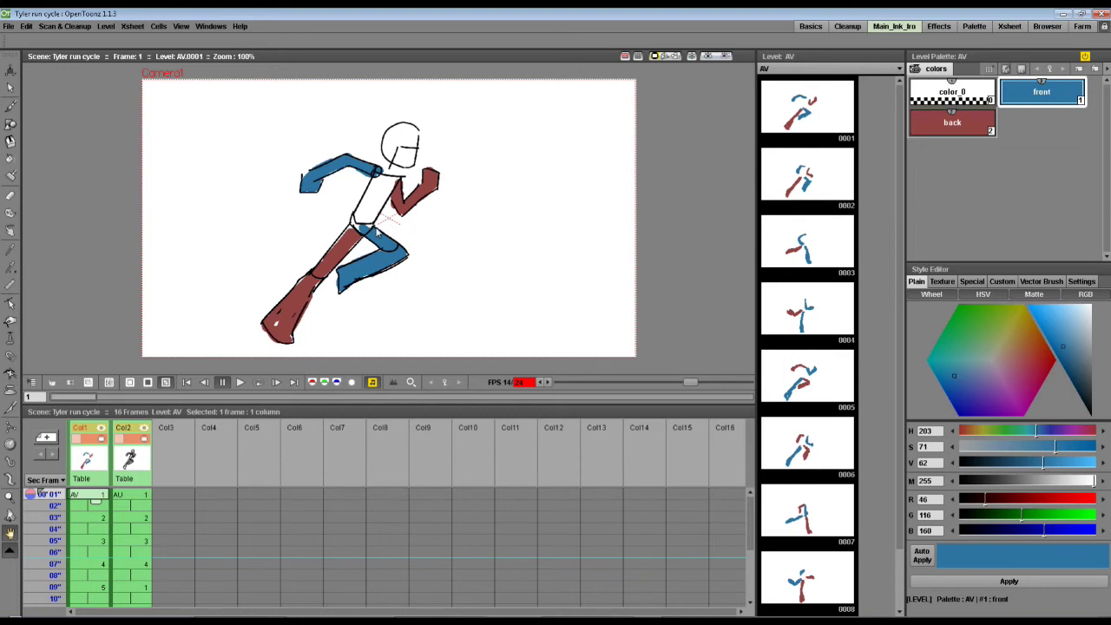
Check frames 3, 5 and 14, then replay the run cycle on a loop and stop it
click(101, 519)
click(95, 542)
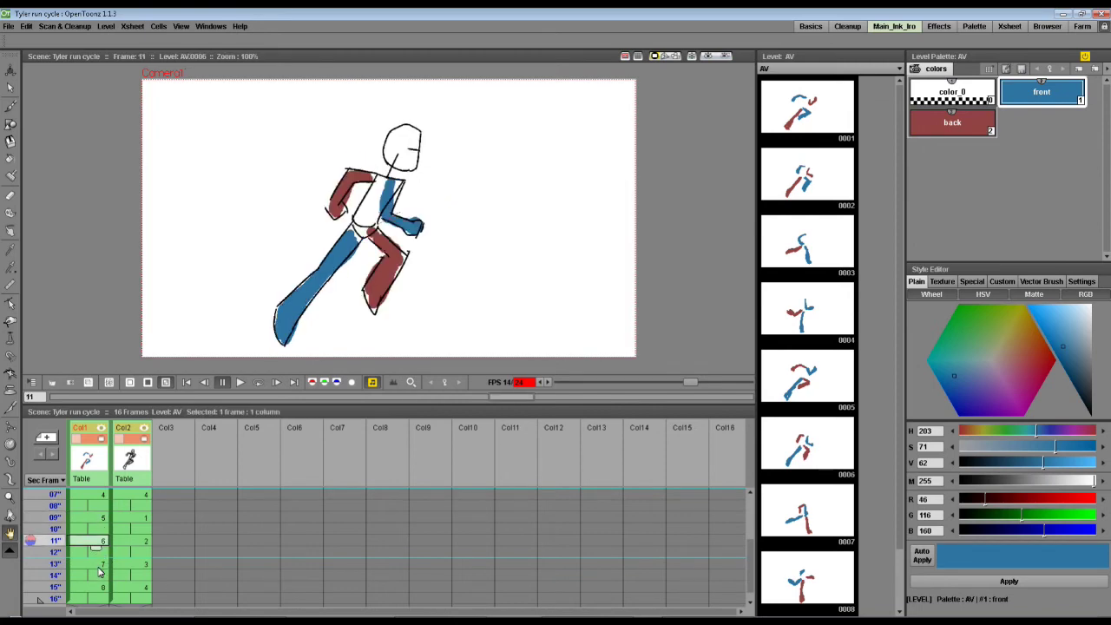
click(98, 575)
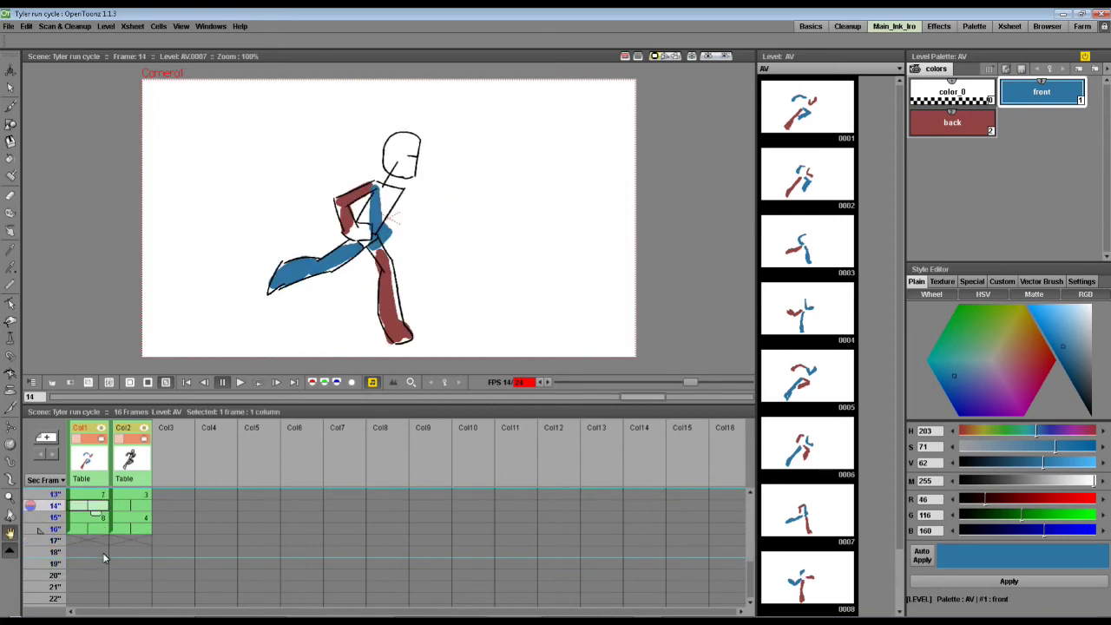
click(258, 382)
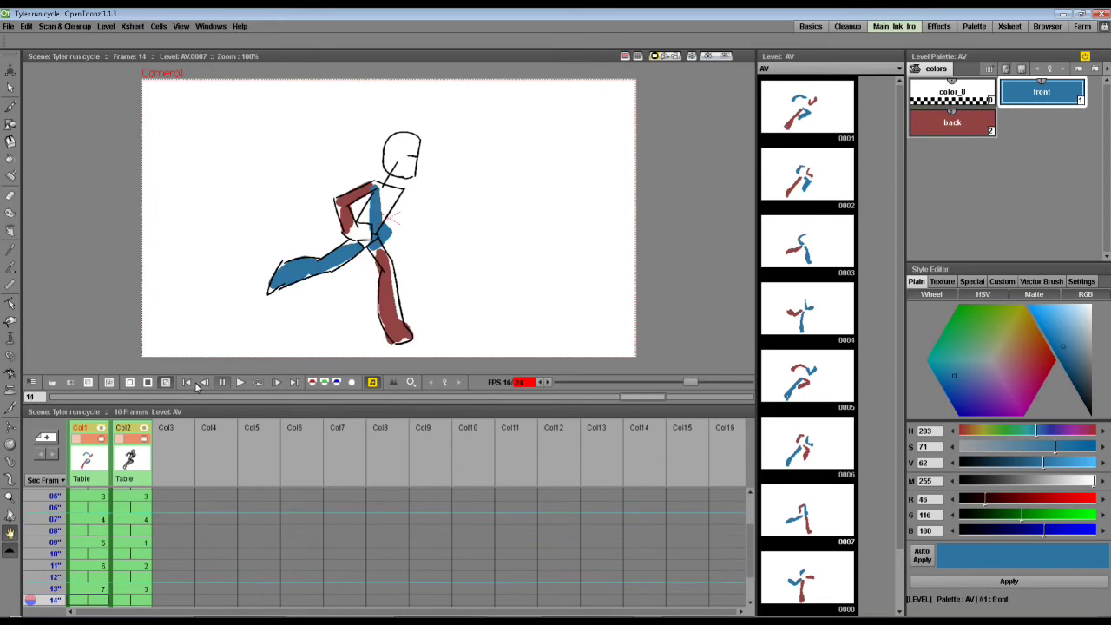
click(222, 382)
Step through the AU column at frames 1, 3, 5, 7 and 9
click(123, 496)
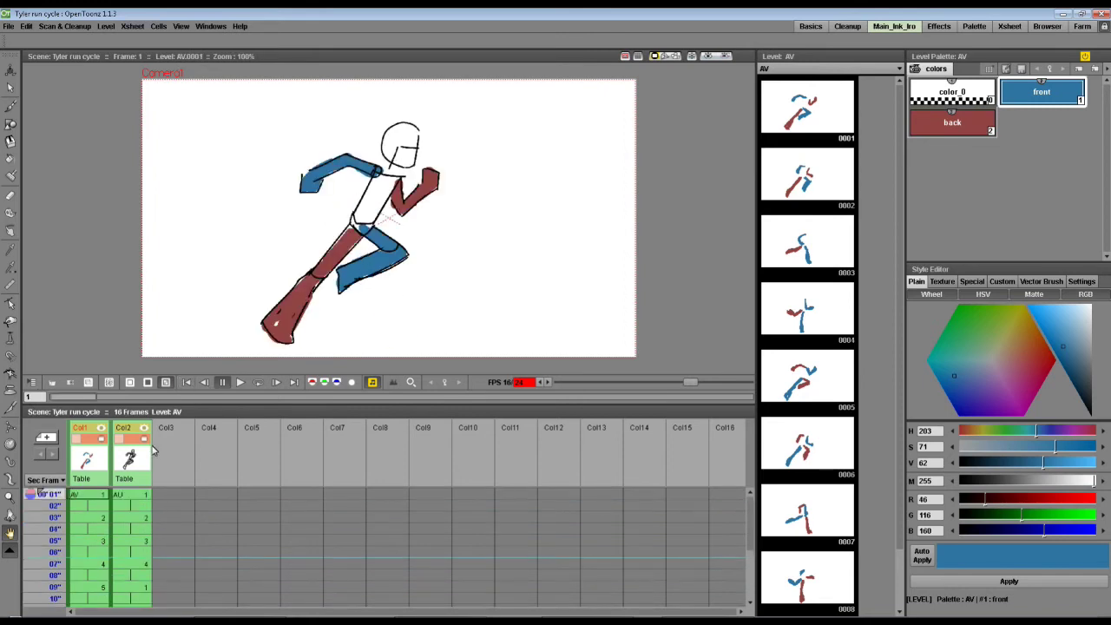
click(130, 517)
click(130, 541)
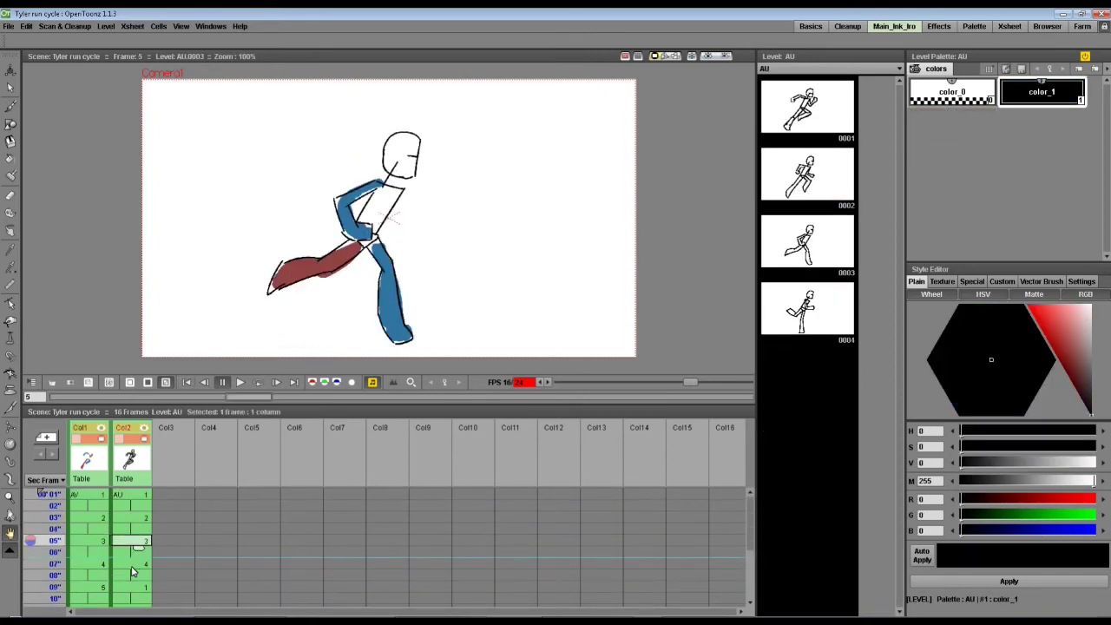
click(130, 564)
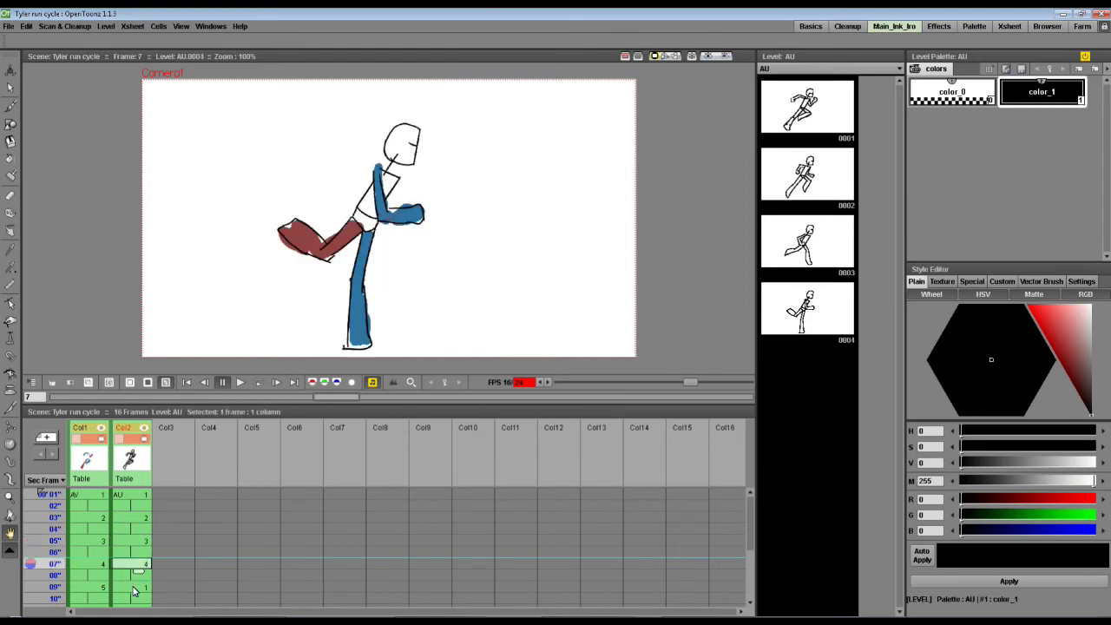
click(132, 587)
Loop the playback, stop and rewind, then view AU frames 4 and 7
click(258, 382)
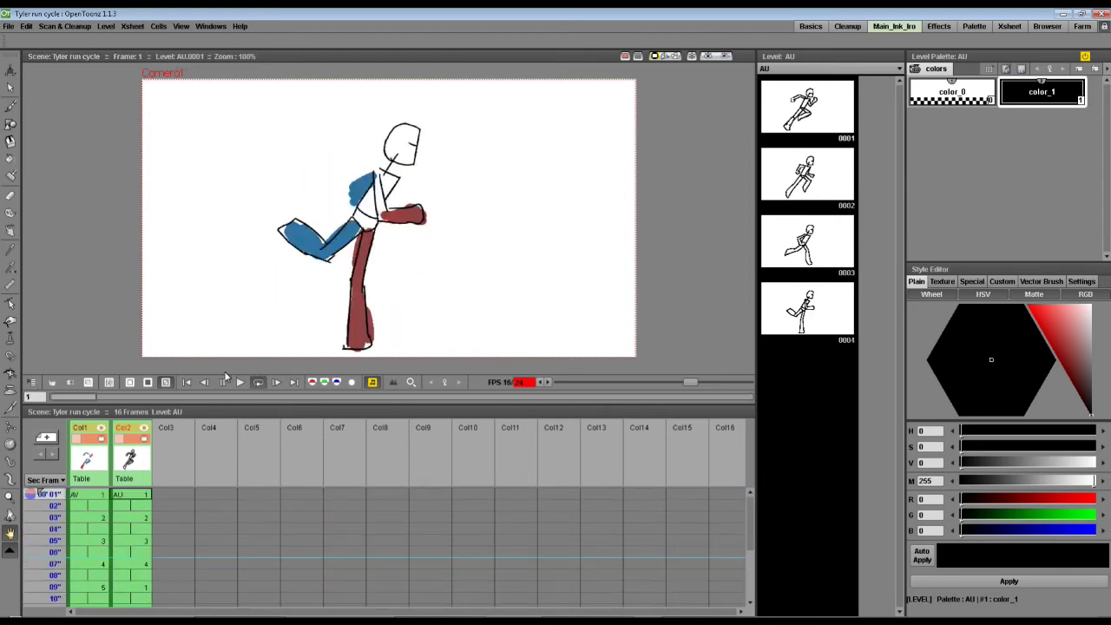
click(222, 382)
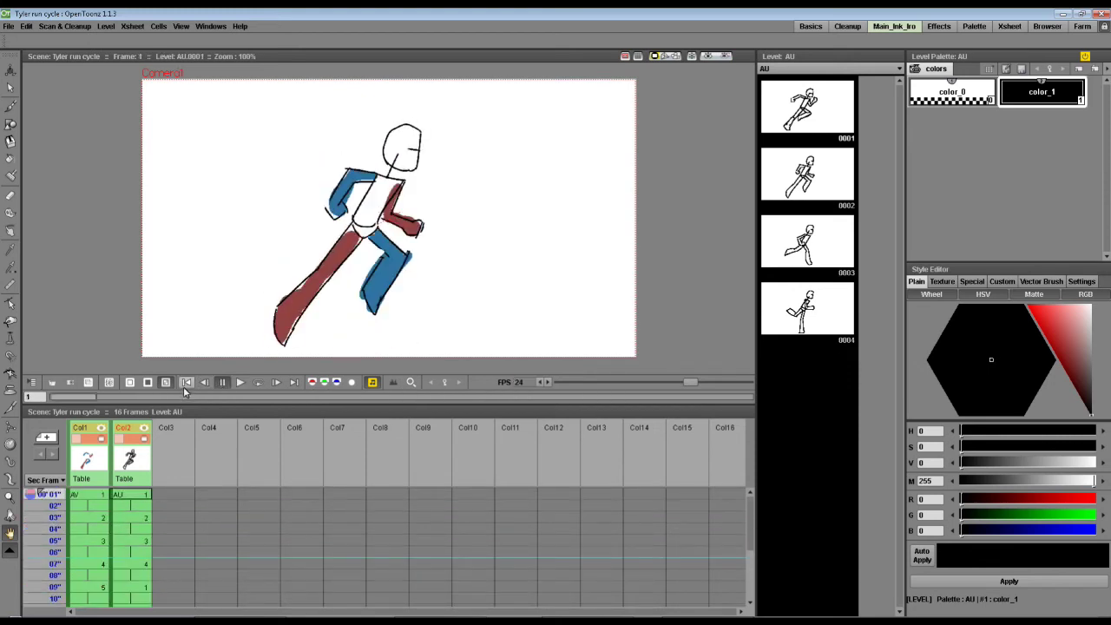
click(186, 381)
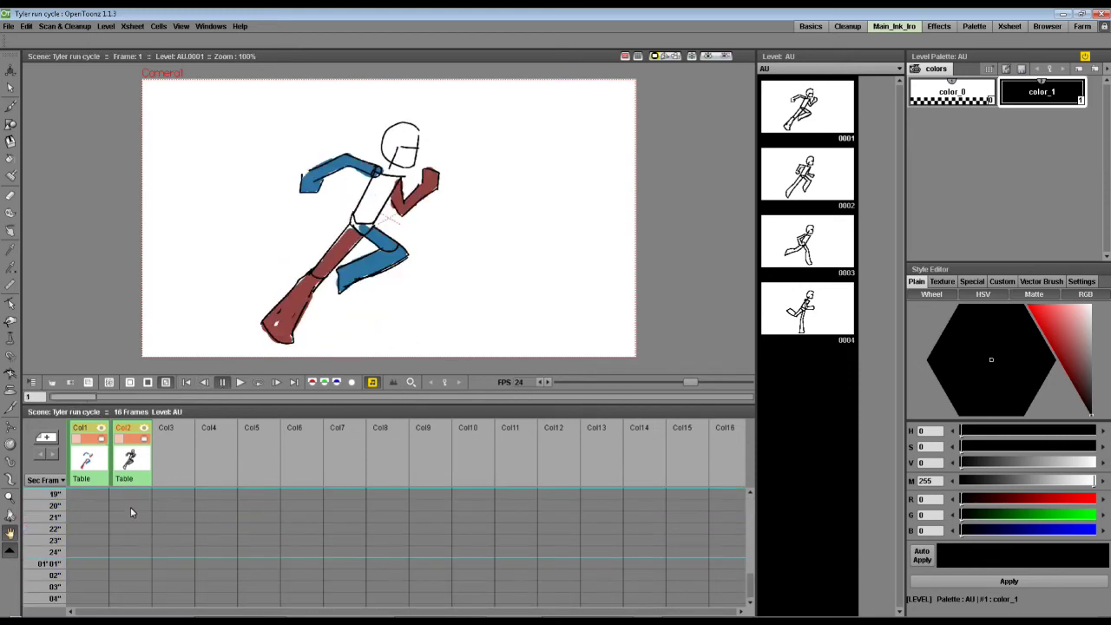
click(126, 532)
click(131, 564)
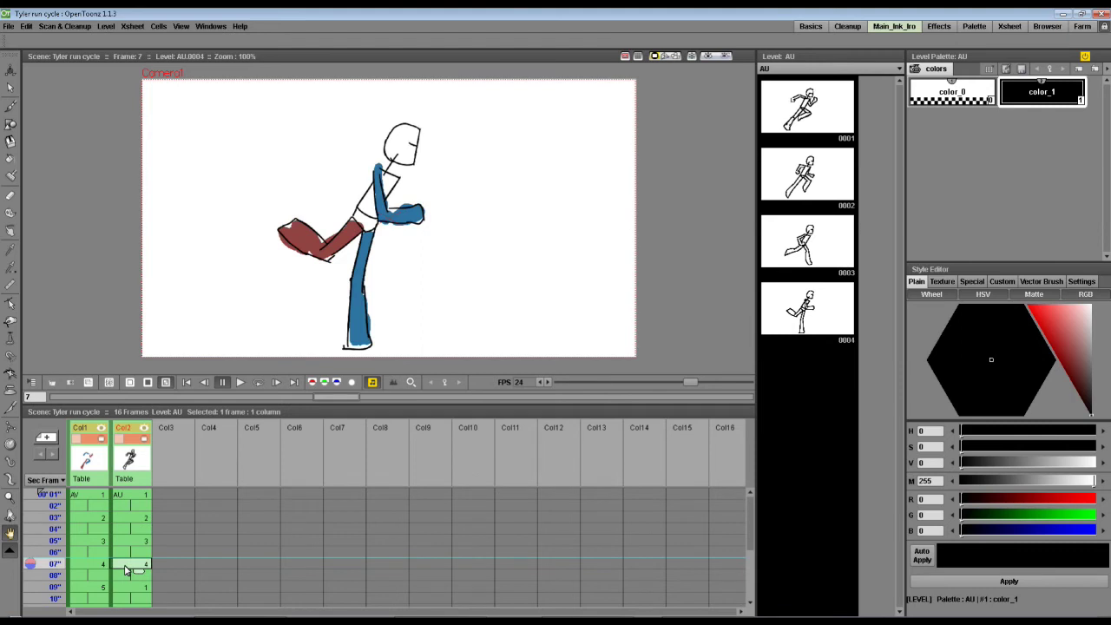
scroll(132, 572, down, 4)
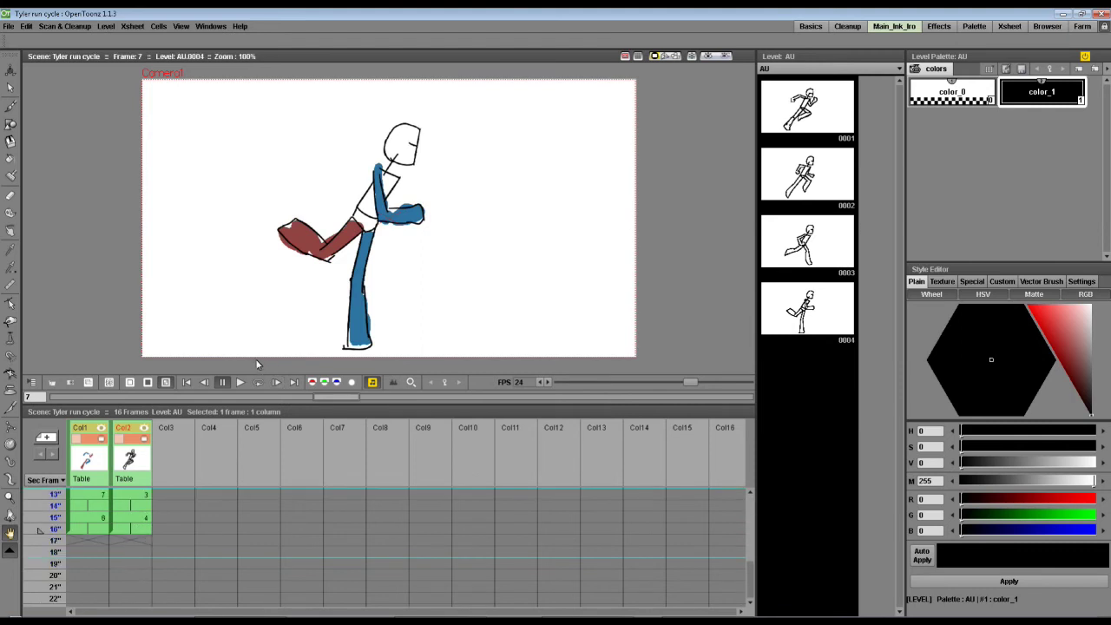